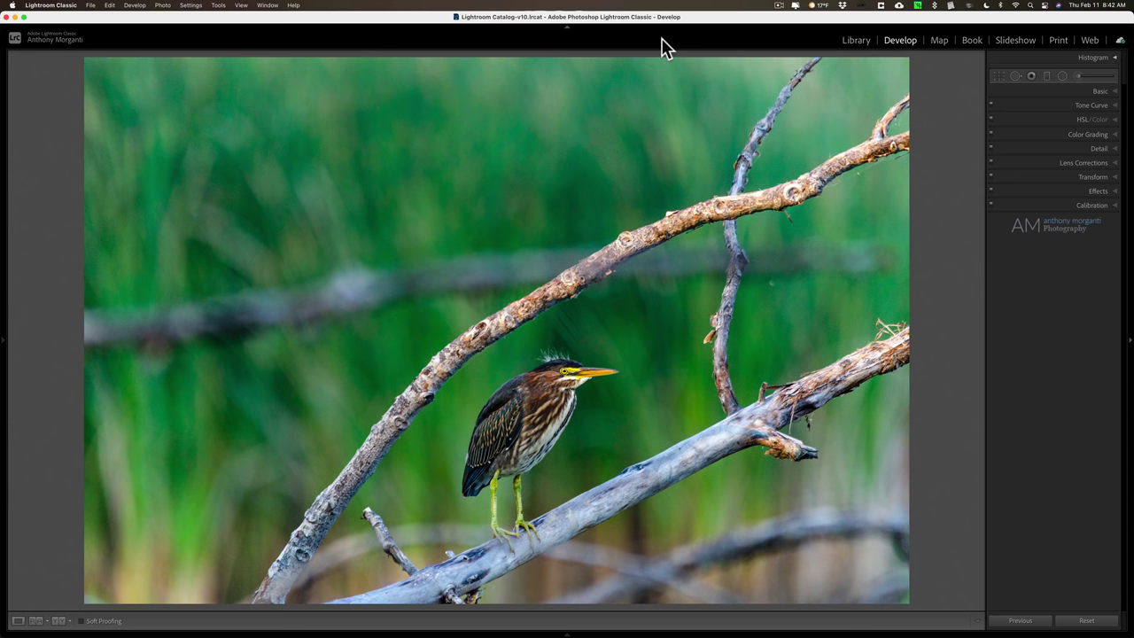
Step: Show the info overlay with _DSC5267.NEF, its capture date and 4928 x 3264 size
key("i")
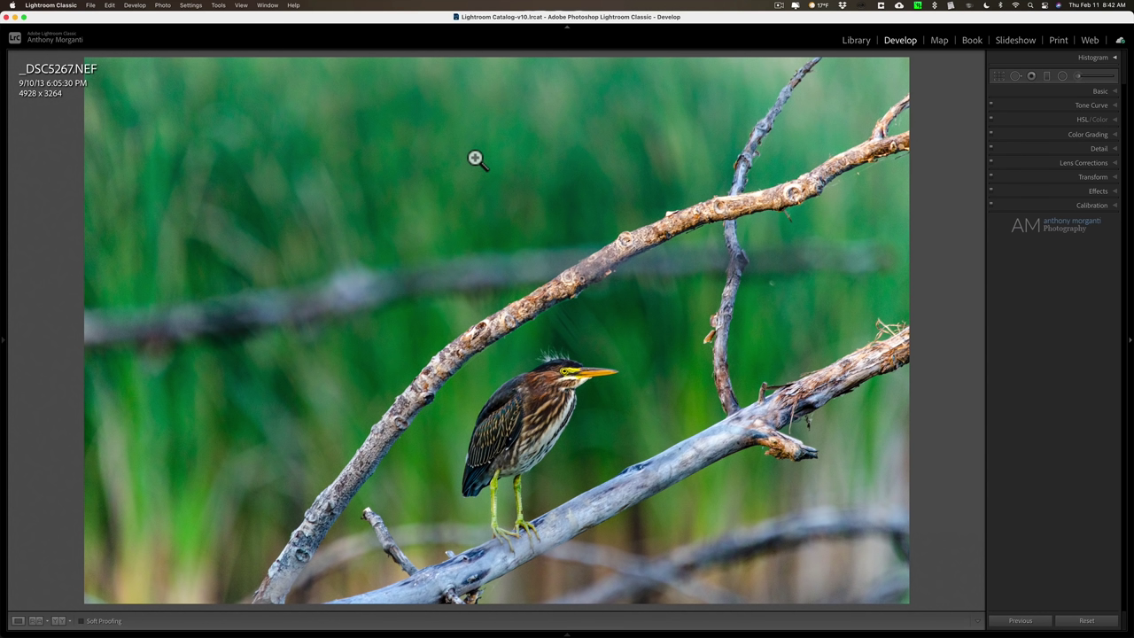
Step: Compare Before/After, show 1/500 sec, f/6.3, ISO 200 and 500 mm lens info, and inspect the bird at 1:1
key("backslash")
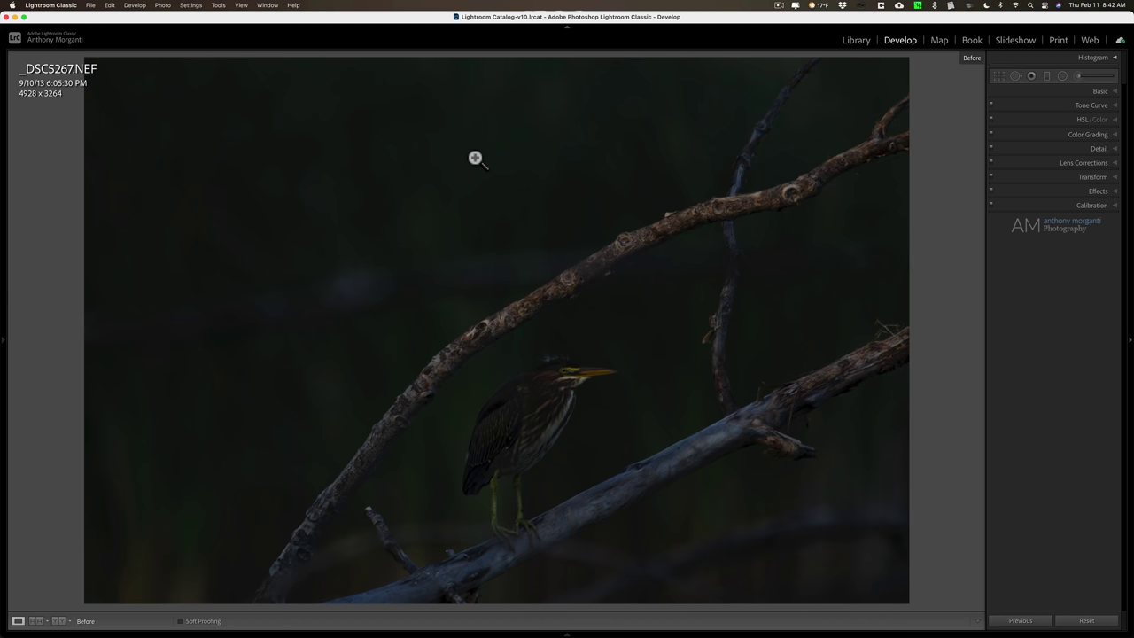
key("backslash")
key("i")
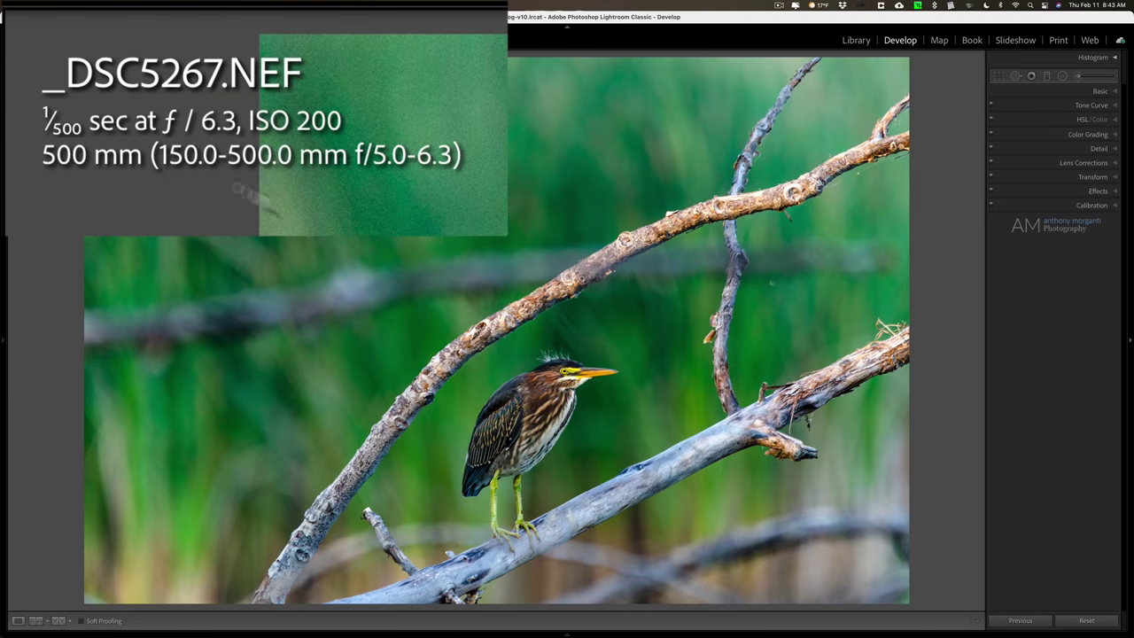
left_click(563, 353)
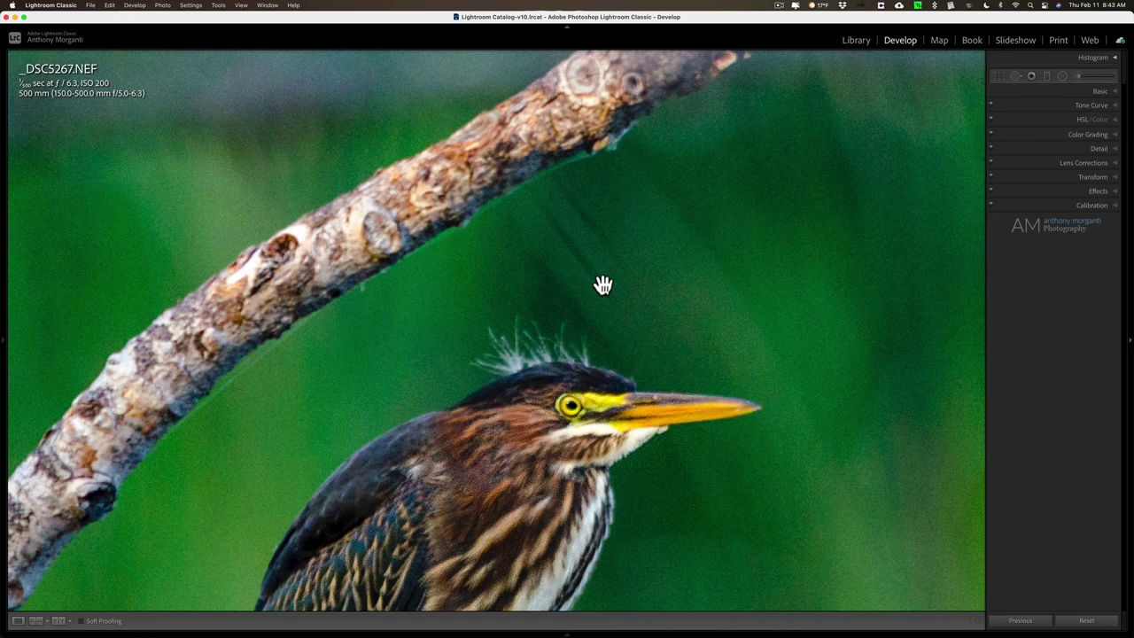
left_click(603, 286)
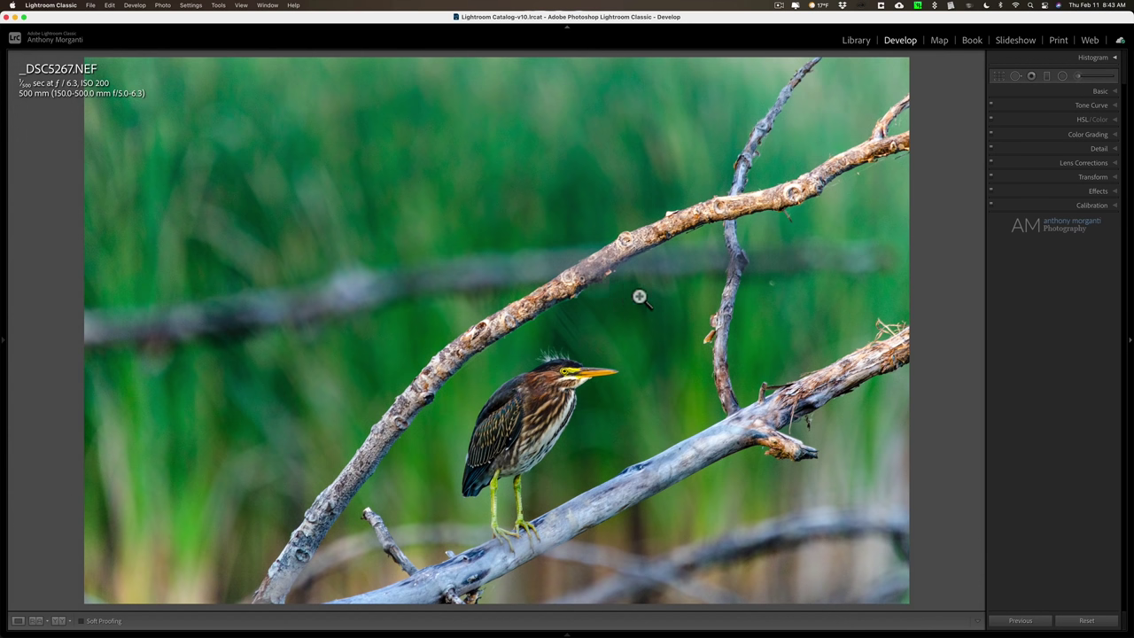
Step: Expand the Basic panel to see the tone adjustments
left_click(1102, 92)
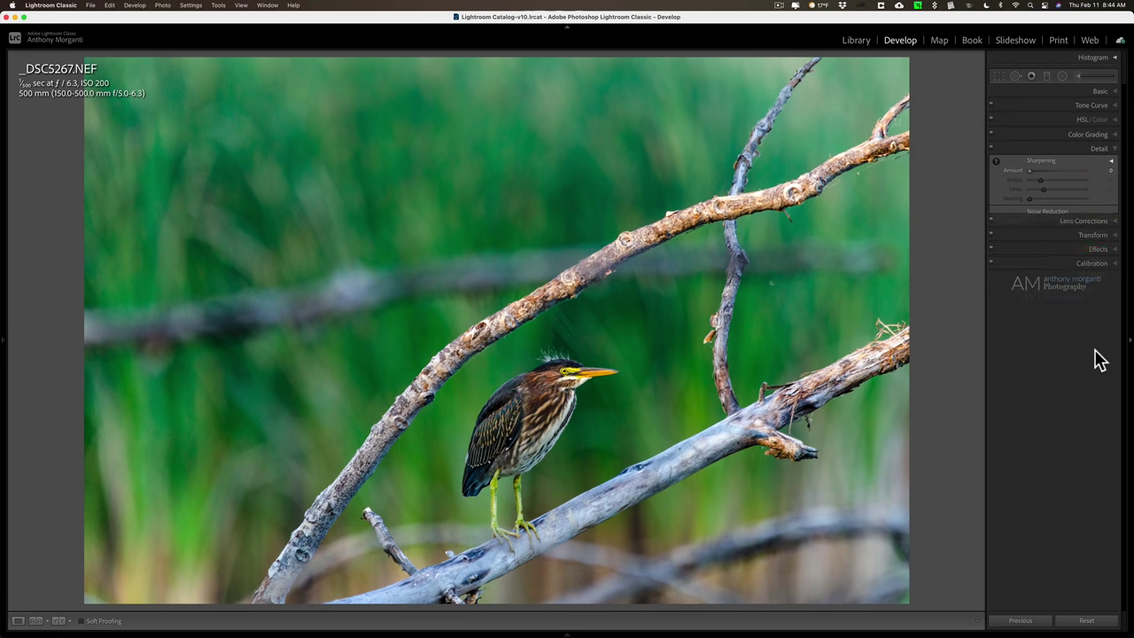
Step: Check the Detail panel, collapse it, and inspect noise near the bird up close before fitting the view
left_click(1098, 353)
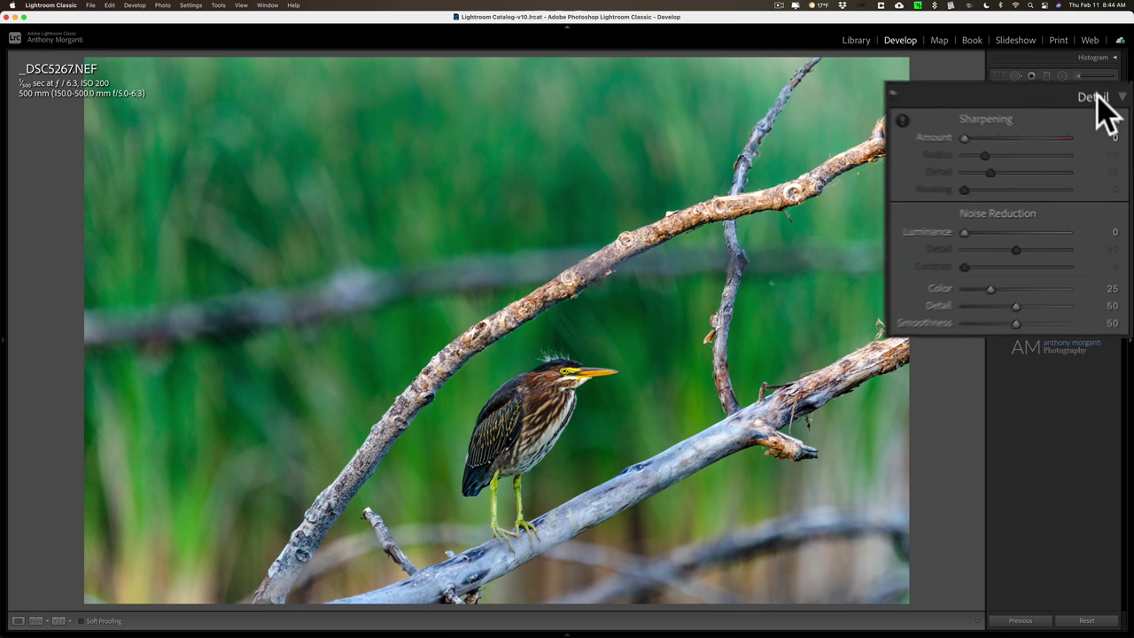
left_click(1103, 150)
left_click(549, 332)
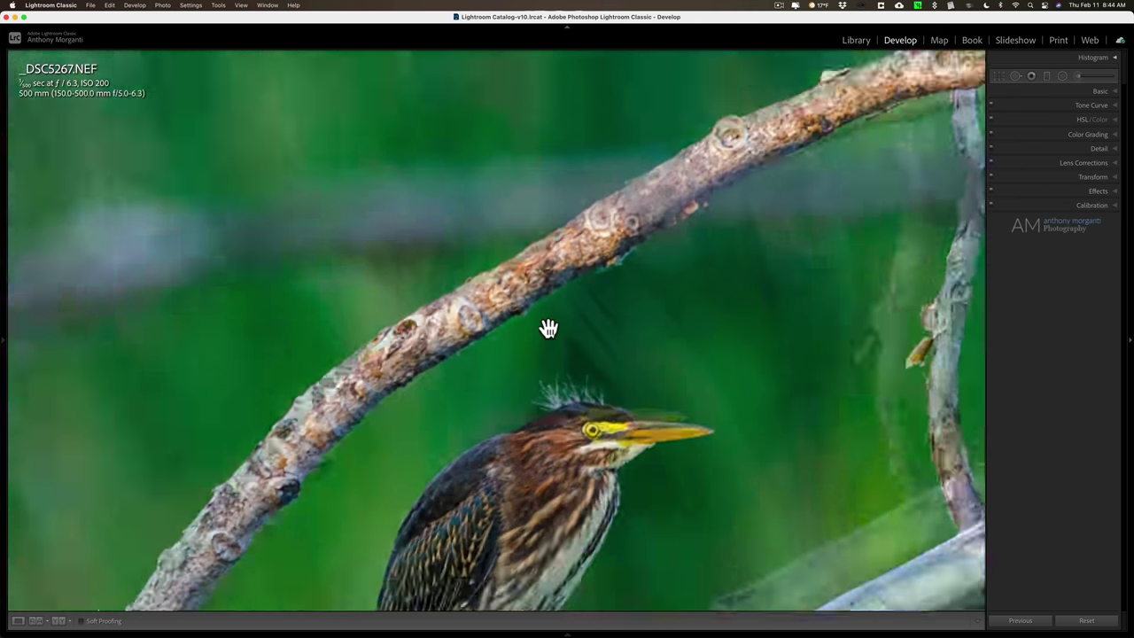
left_click(549, 331)
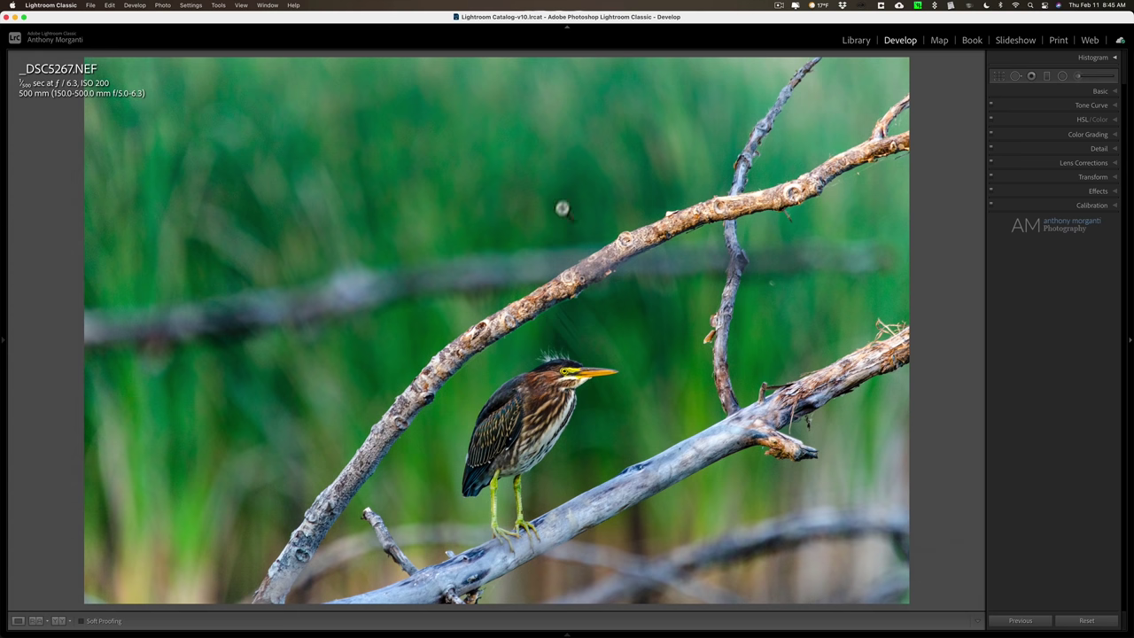
Step: Send a copy to Topaz DeNoise AI as a 16-bit ProPhoto RGB TIFF at 360 resolution
left_click(558, 171)
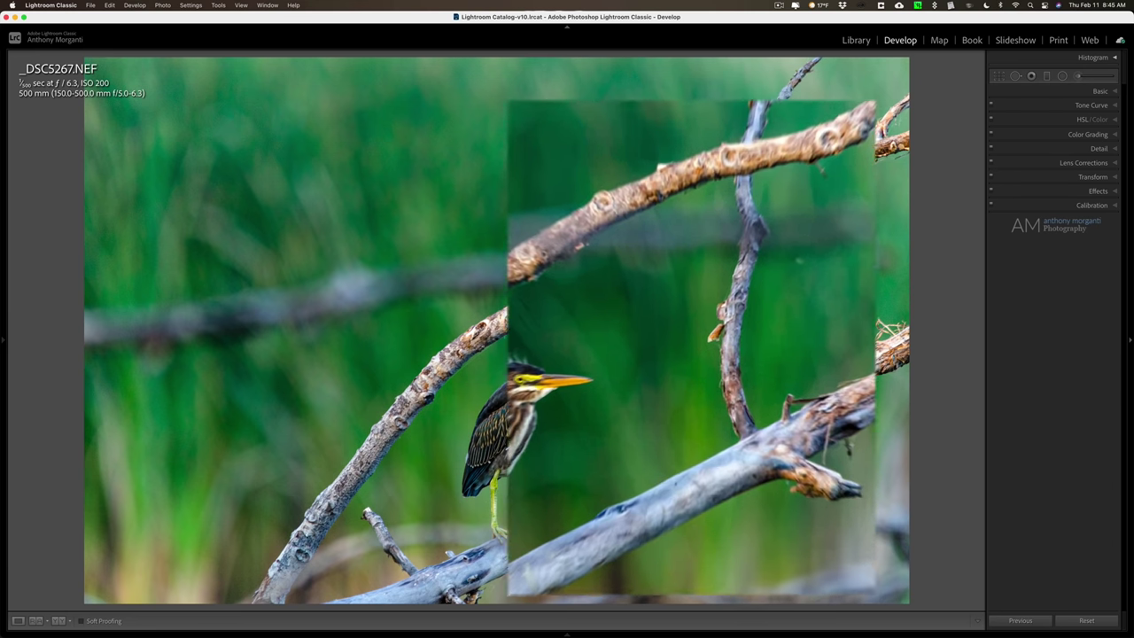
right_click(458, 177)
mouse_move(502, 152)
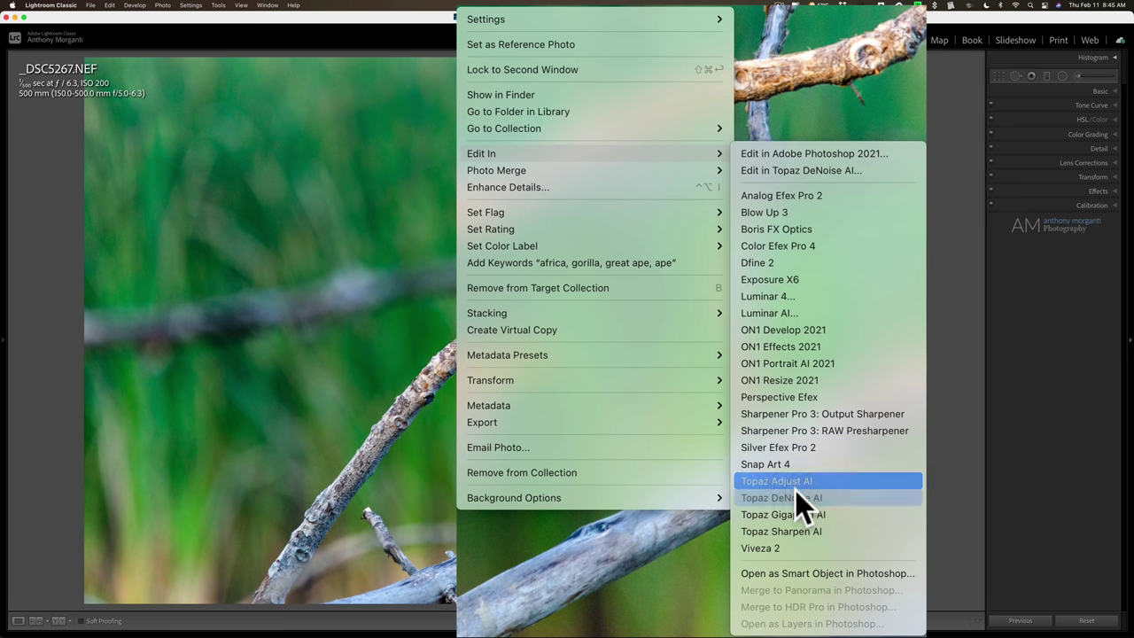
left_click(838, 496)
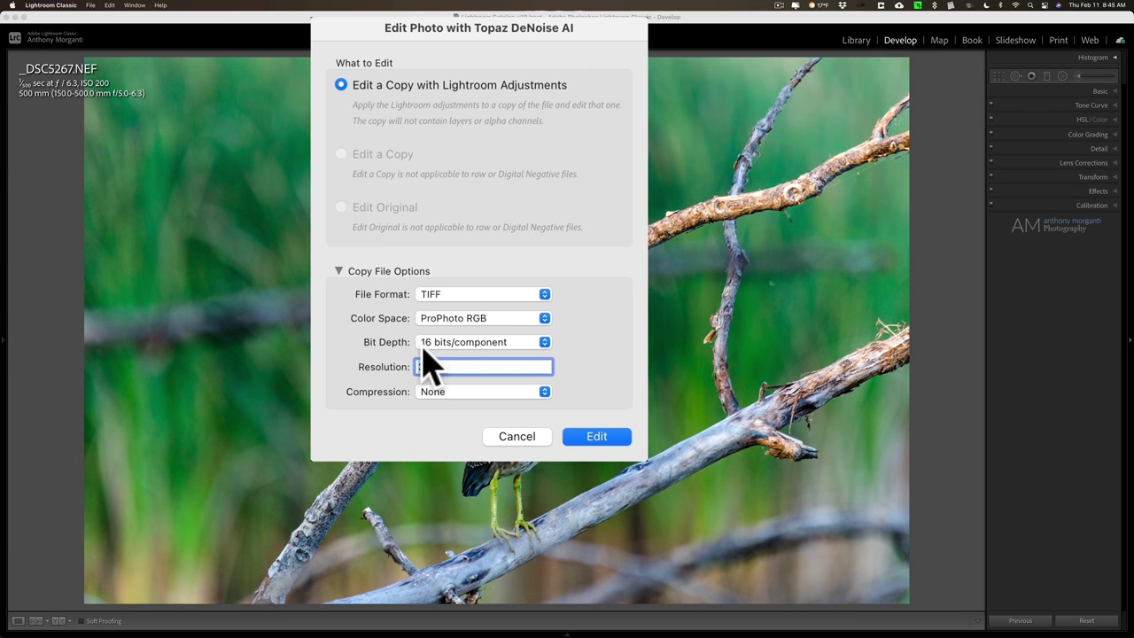
left_click(476, 365)
left_click(584, 369)
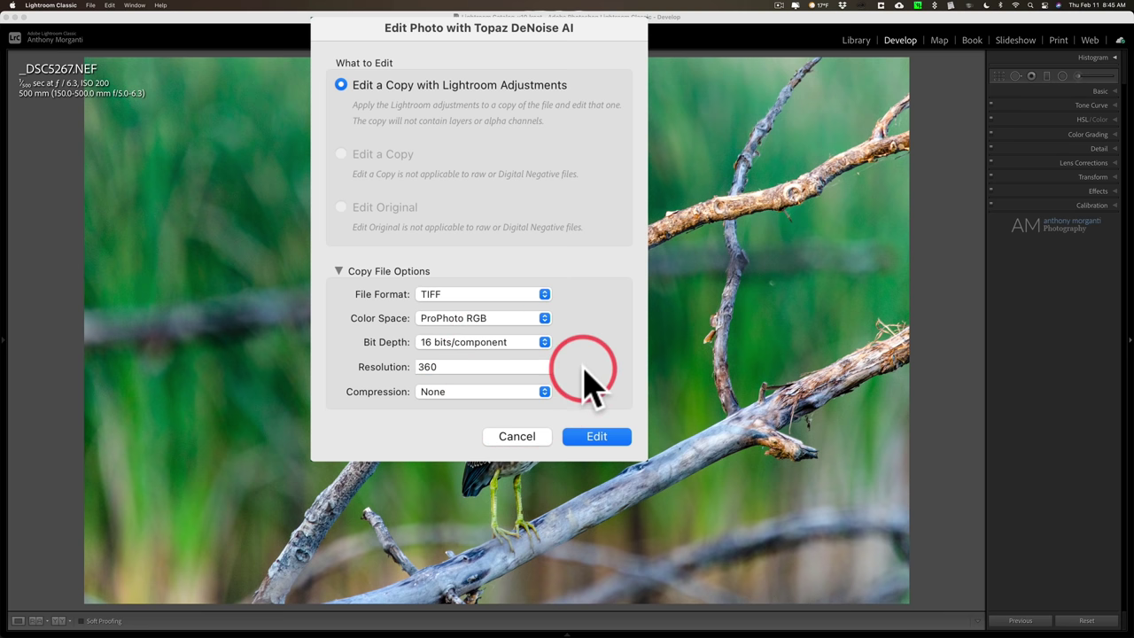
Step: Open _DSC5267-Edit.tif in DeNoise AI, keeping the four-pane Comparison View
left_click(588, 436)
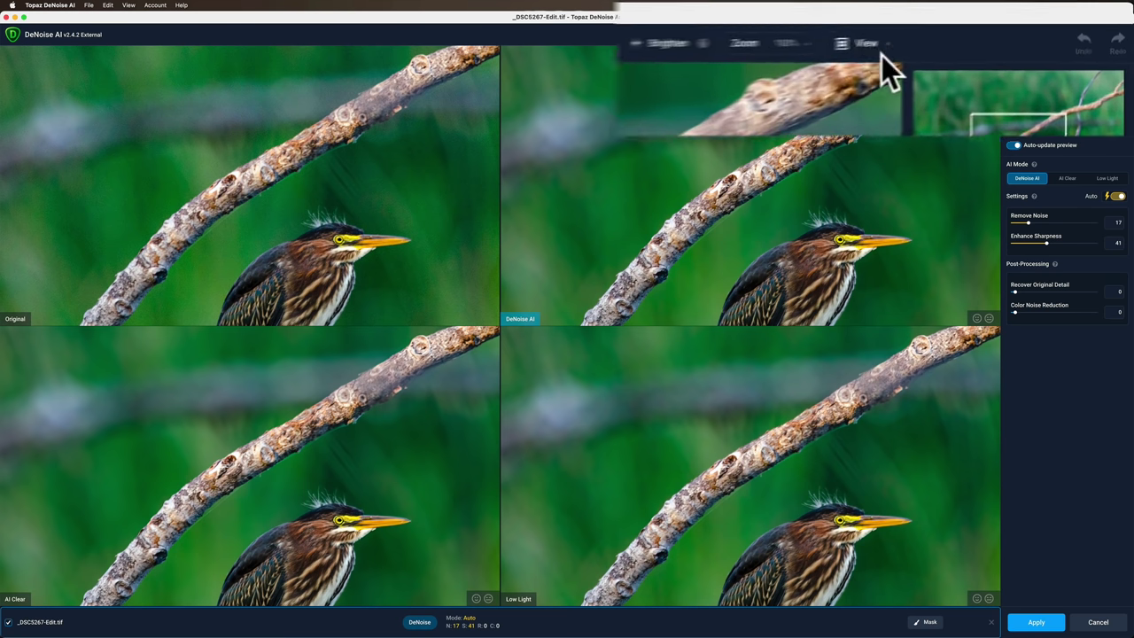
left_click(992, 34)
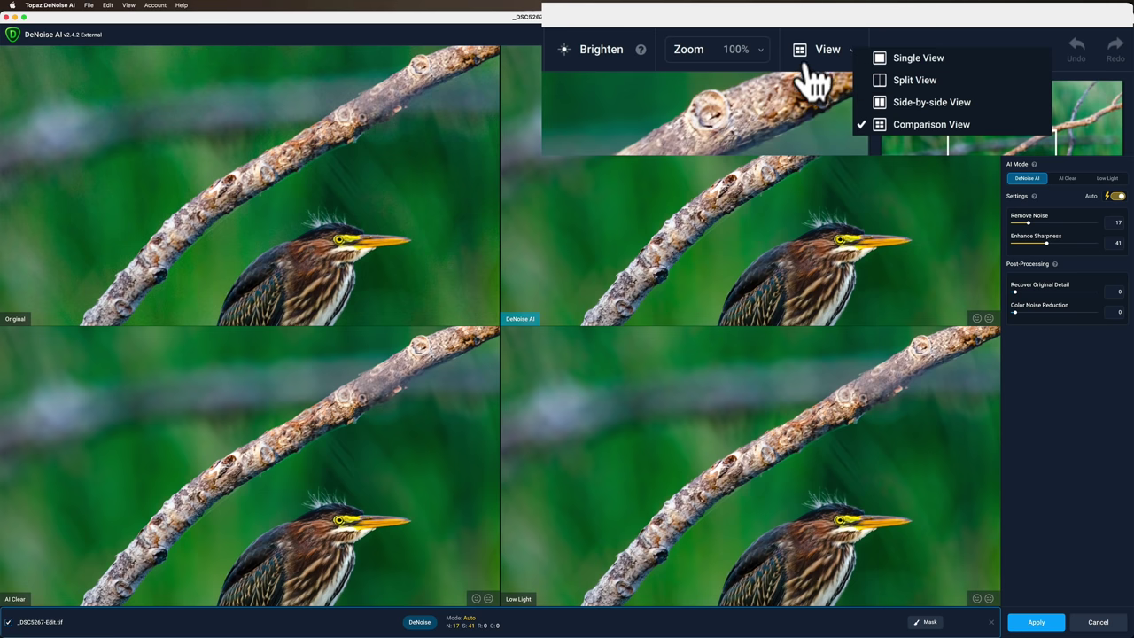
left_click(820, 46)
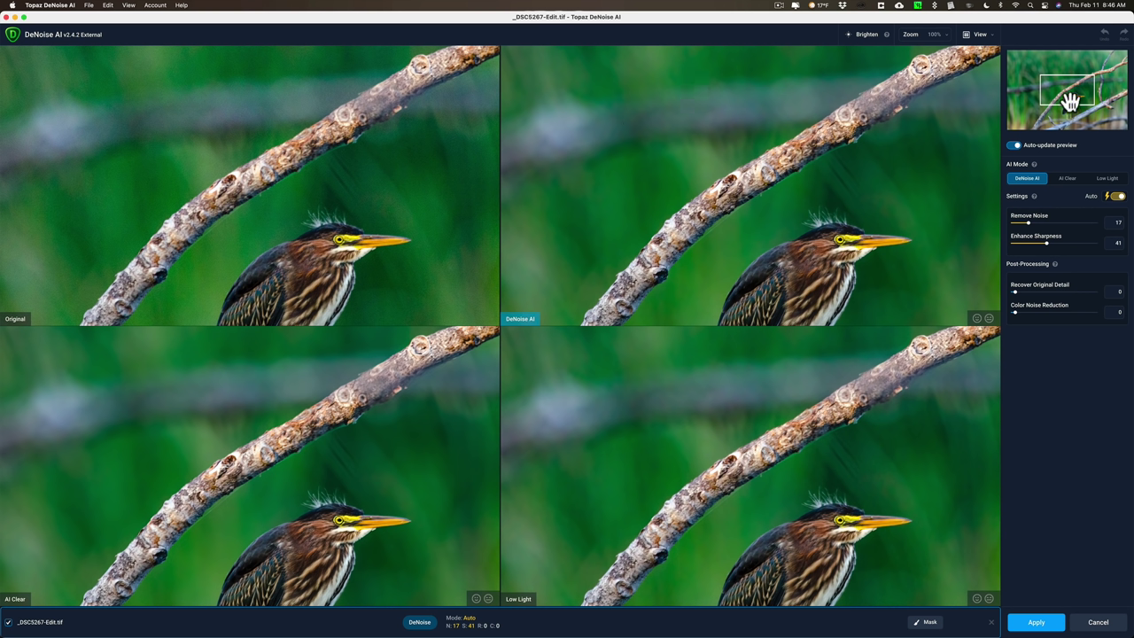
Step: Centre previews on the heron, compare AI Clear and Low Light, then use DeNoise AI with Remove Noise 35
left_click_drag(1070, 101, 1087, 99)
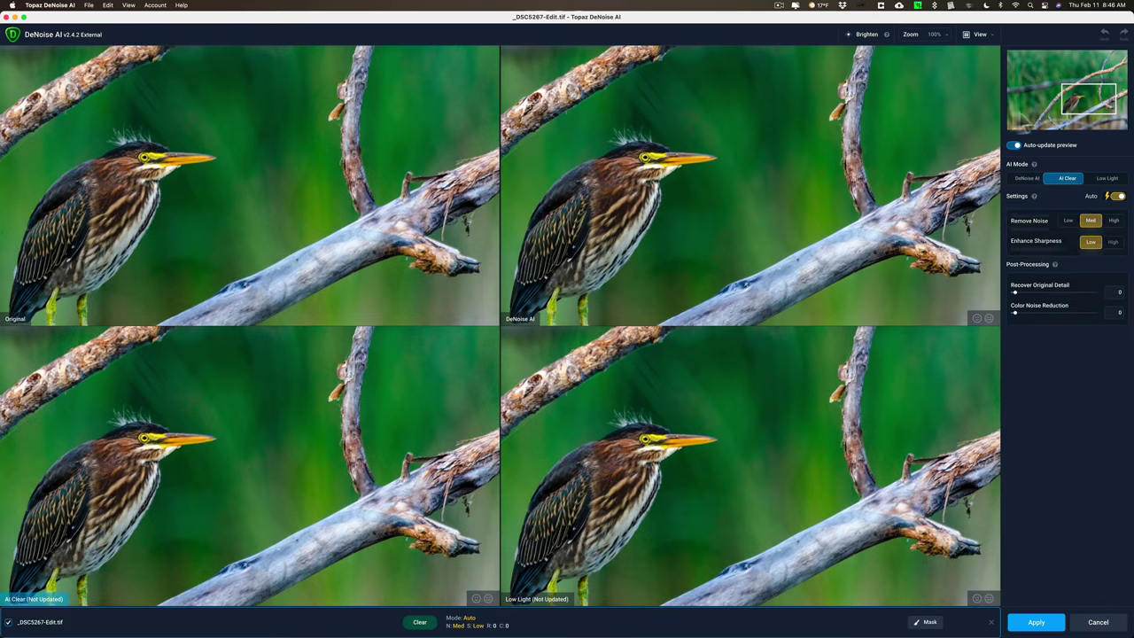
left_click(1074, 101)
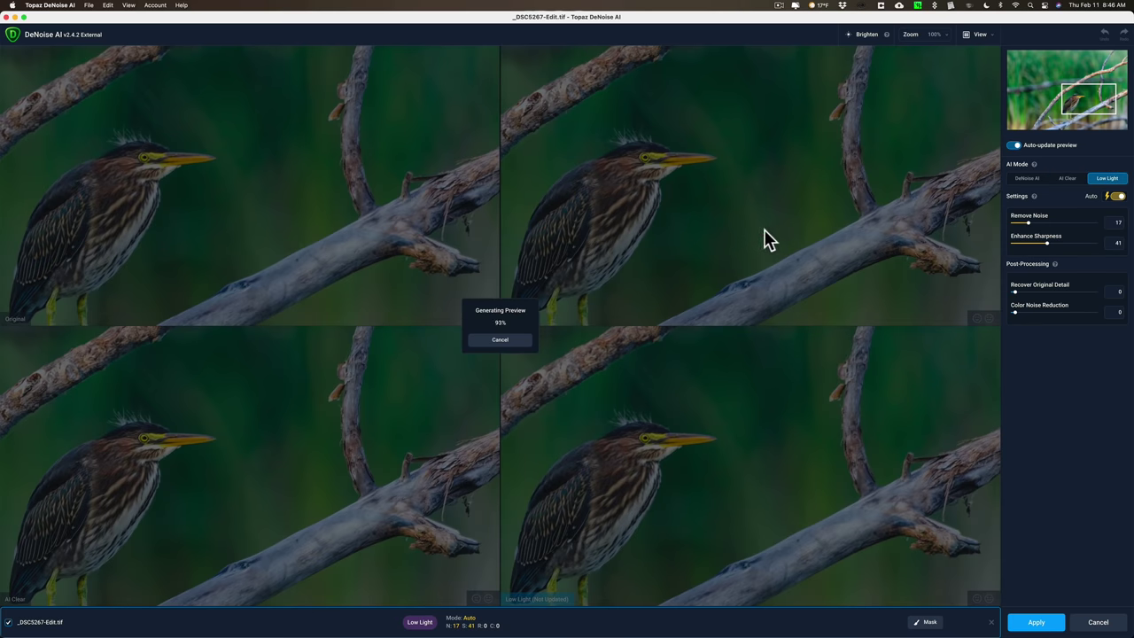
left_click(765, 234)
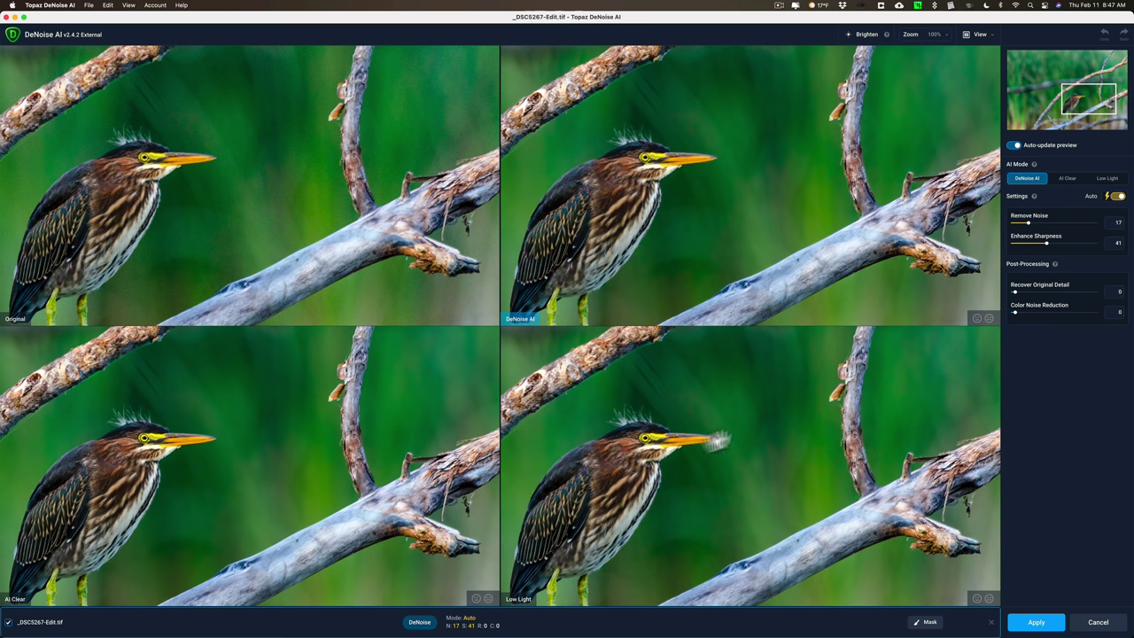
left_click(1070, 180)
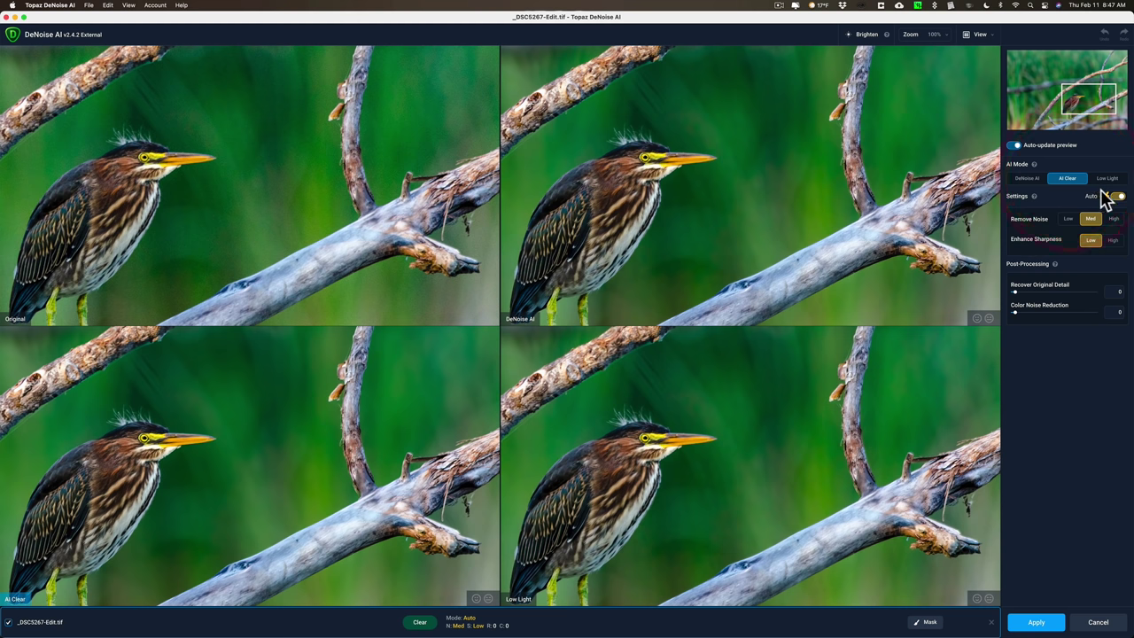
left_click(1109, 179)
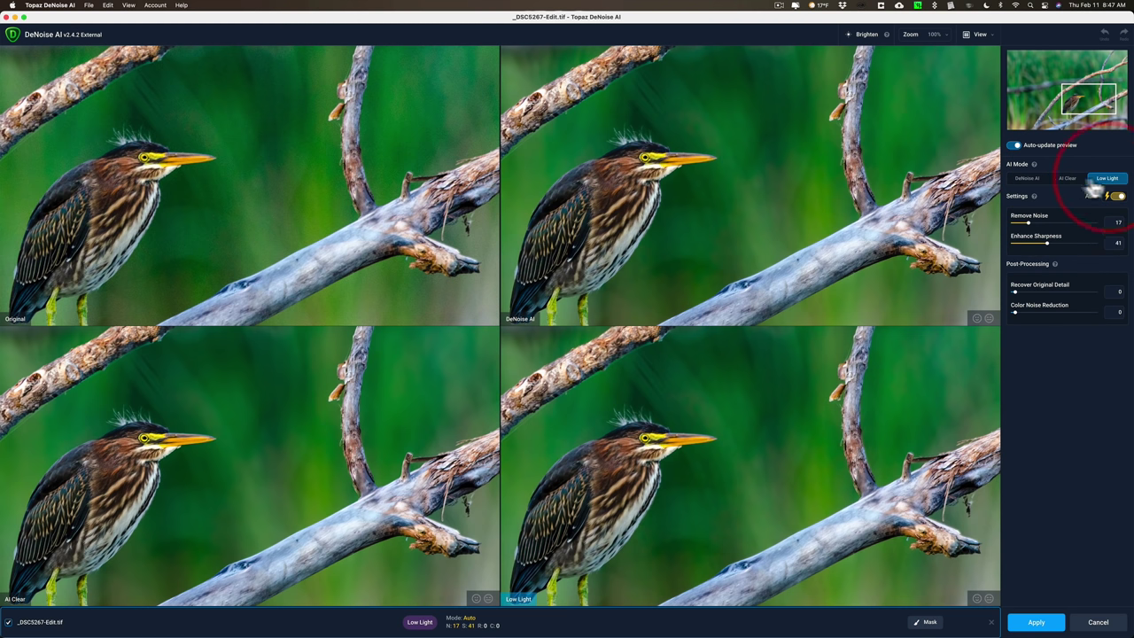
left_click(1026, 180)
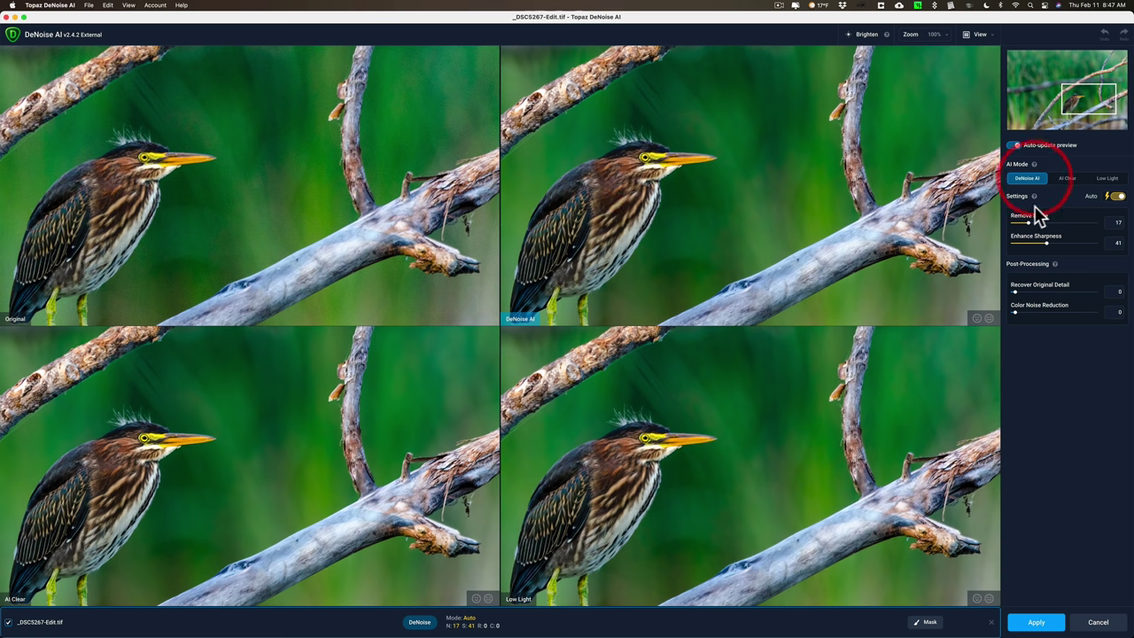
left_click_drag(1028, 222, 1030, 221)
left_click_drag(926, 200, 952, 203)
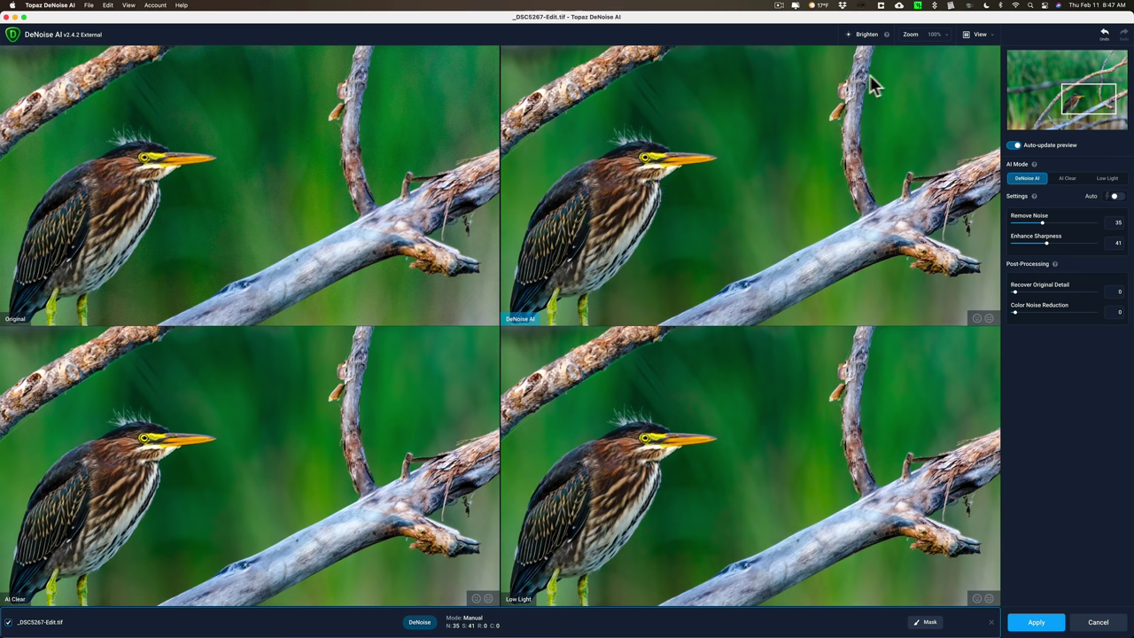
Step: Zoom previews to 200%, select the DeNoise AI result, and centre on the heron's head
left_click(930, 34)
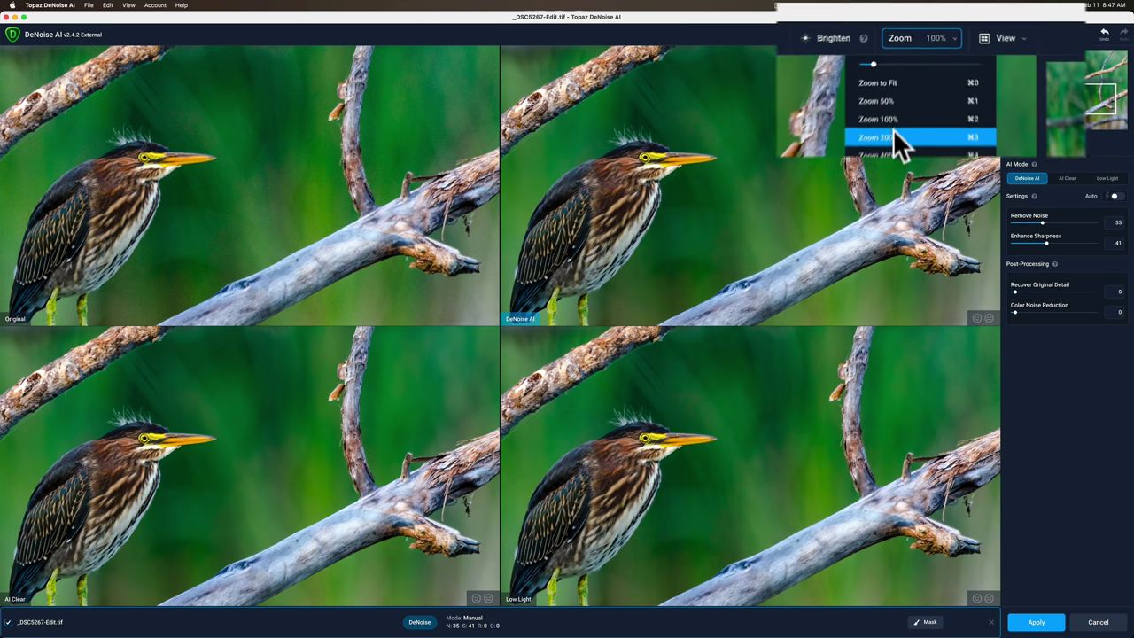
left_click(905, 96)
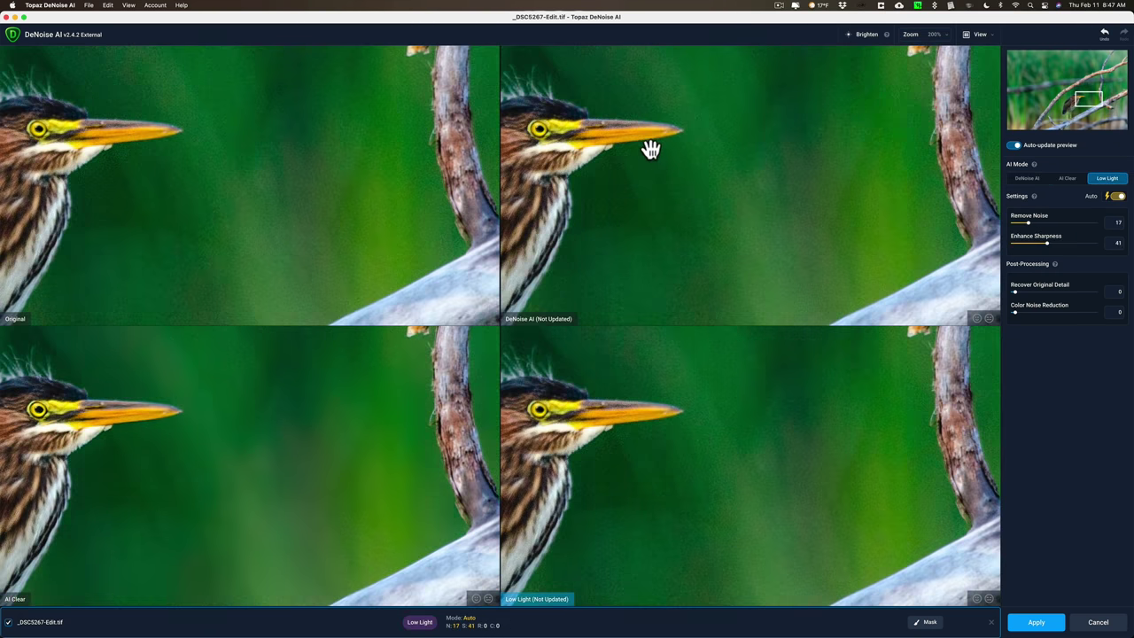
left_click(651, 147)
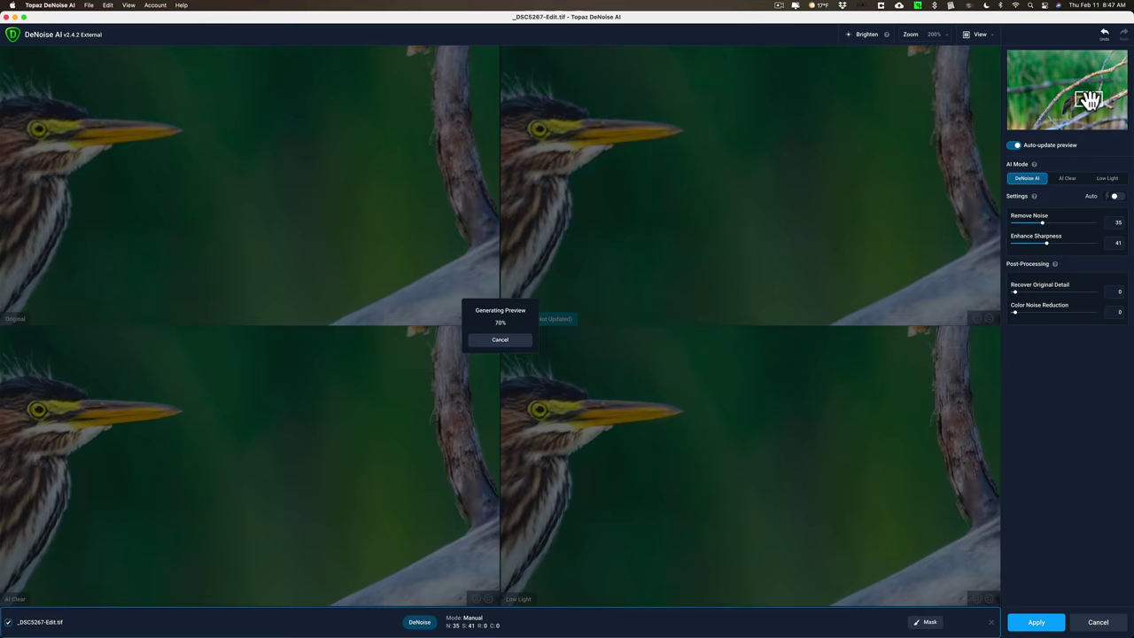
left_click_drag(1088, 100, 1077, 105)
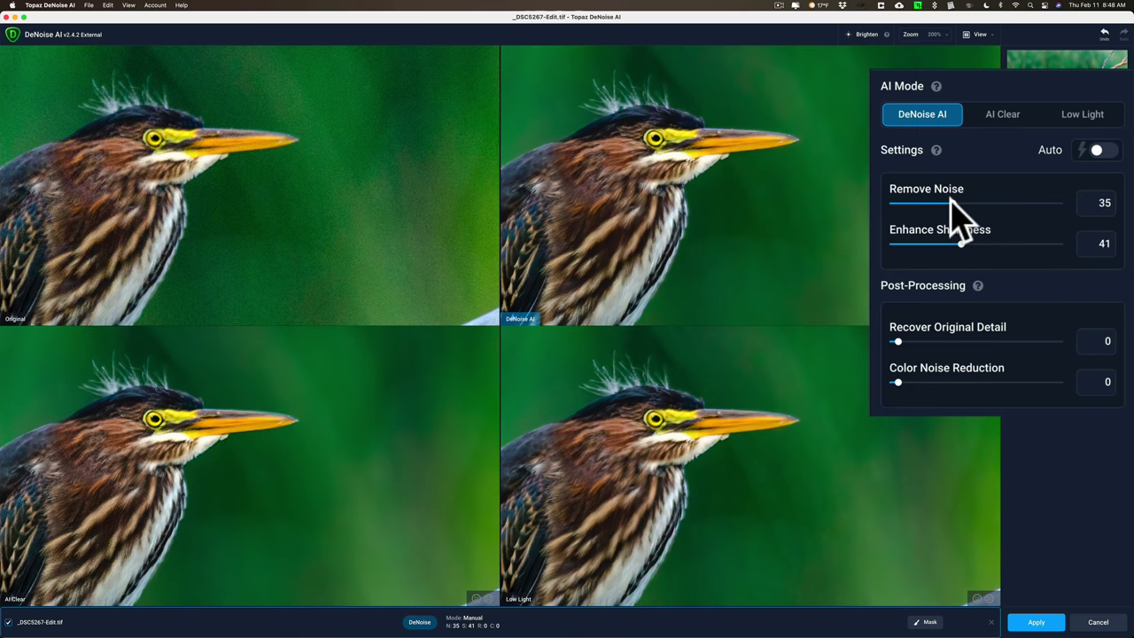
Step: Raise Remove Noise from 35 to 50, leaving Enhance Sharpness at 41
left_click_drag(951, 201, 1054, 220)
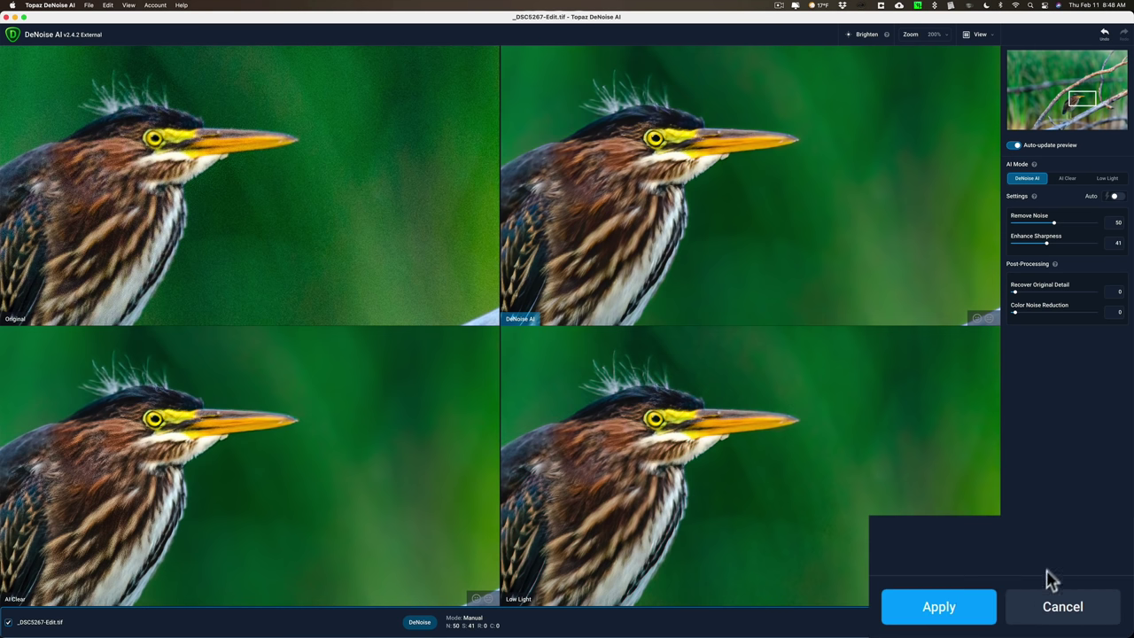
Step: Apply the denoise and view _DSC5267-Edit.tif beside the original in Lightroom's filmstrip
left_click(942, 610)
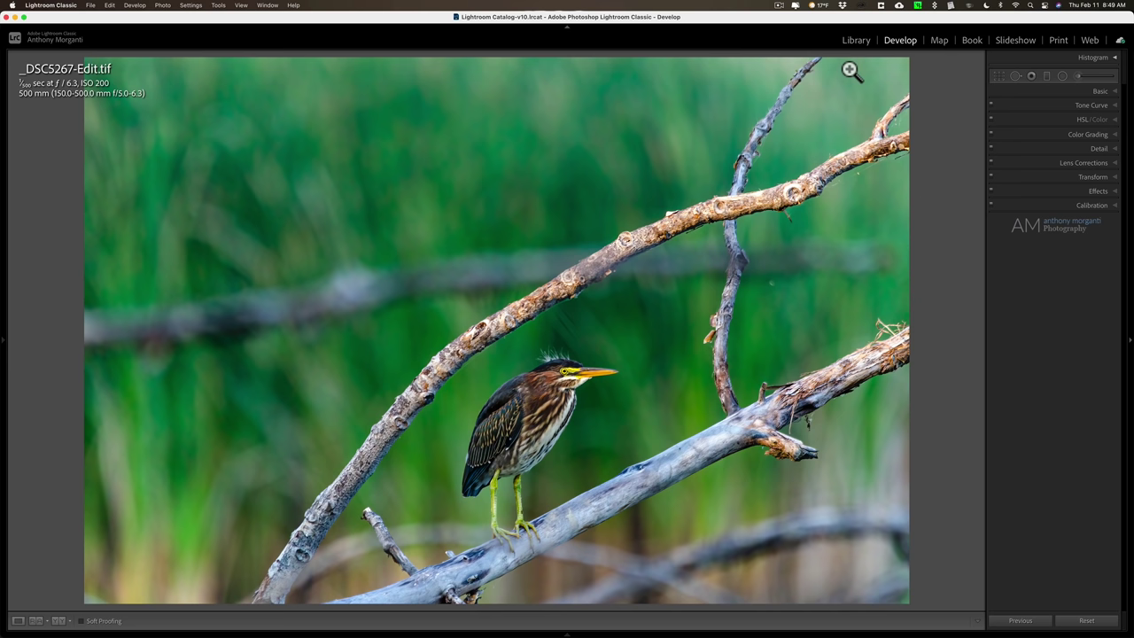
key("F6")
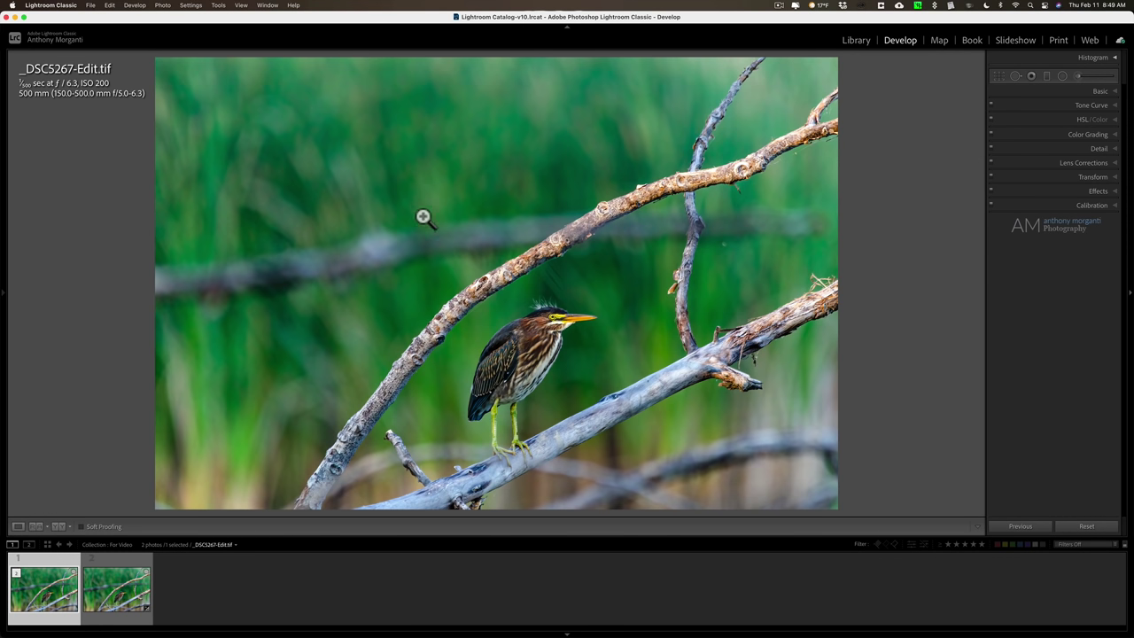
Step: Zoom in on the heron with a marquee and lock the zoom position
key("super")
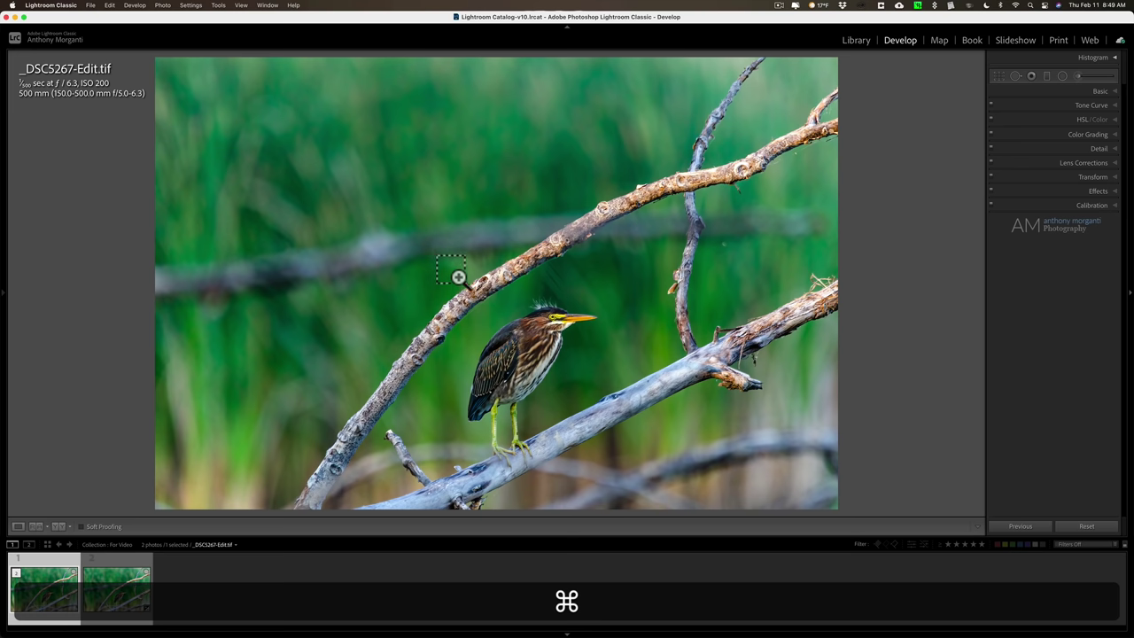
left_click_drag(454, 277, 619, 379)
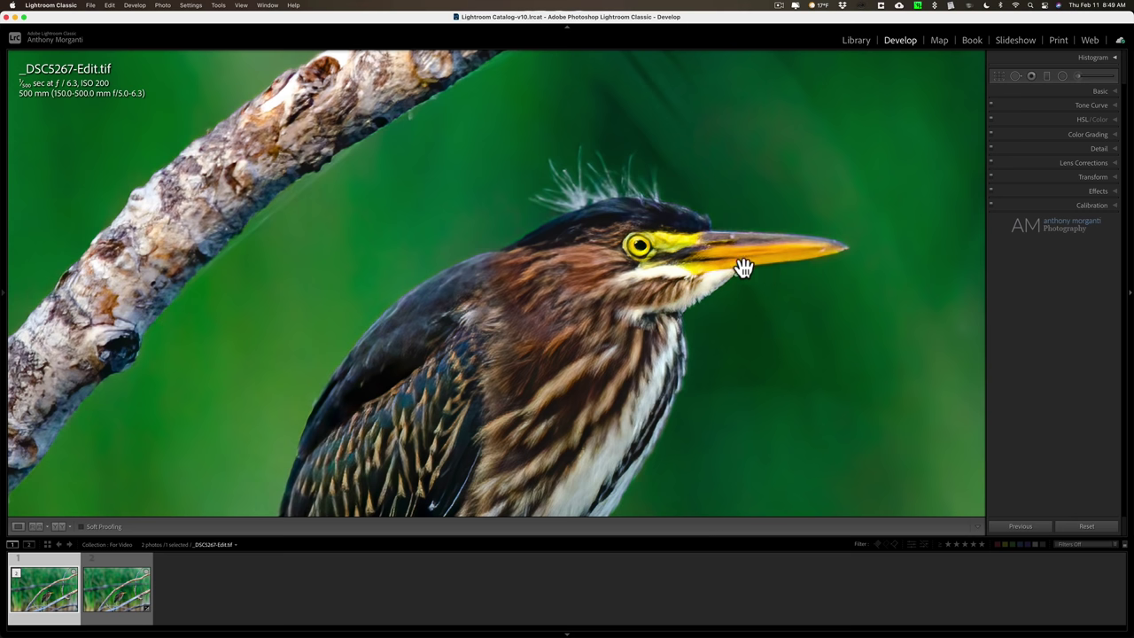
left_click(243, 7)
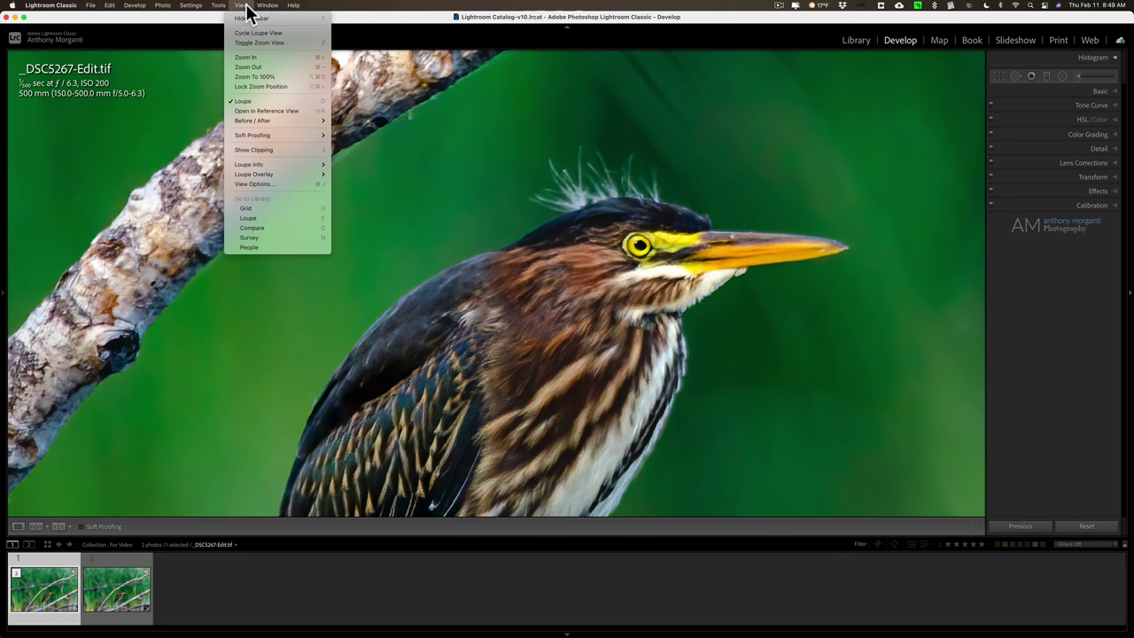
left_click(269, 87)
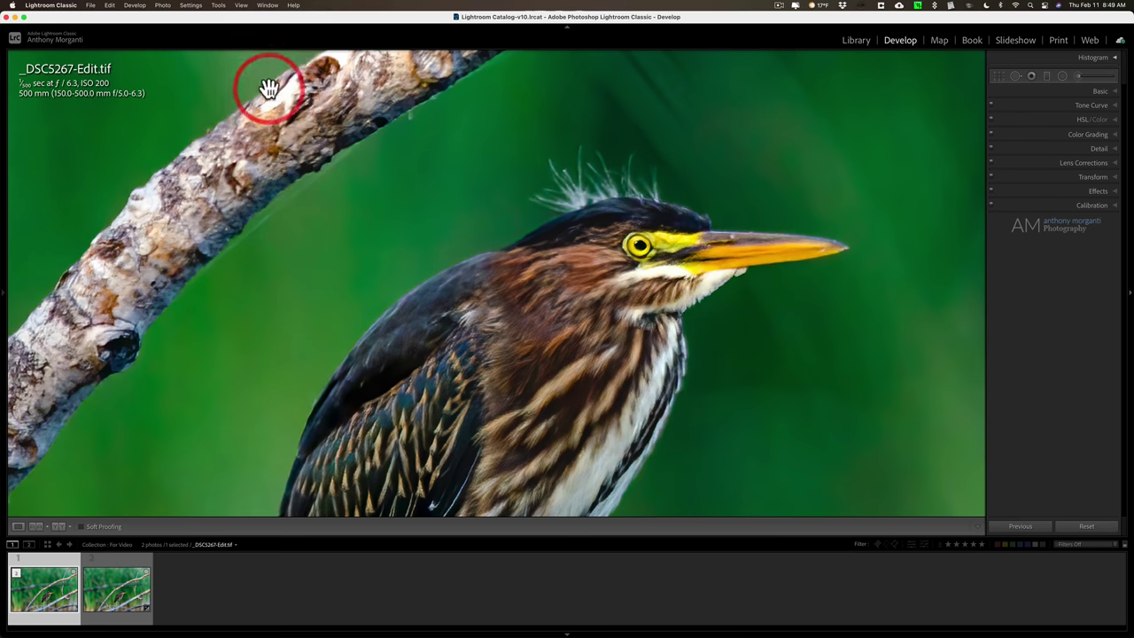
Step: Compare the heron's head with the original _DSC5267.NEF, then return to the whole edited TIFF
left_click(123, 595)
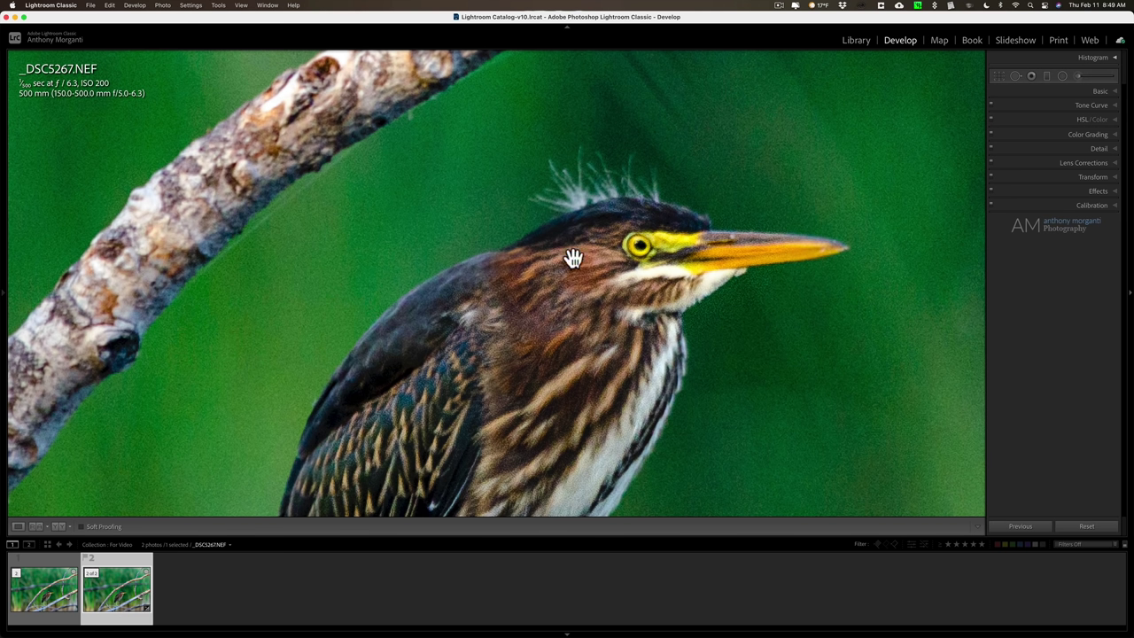
left_click(49, 592)
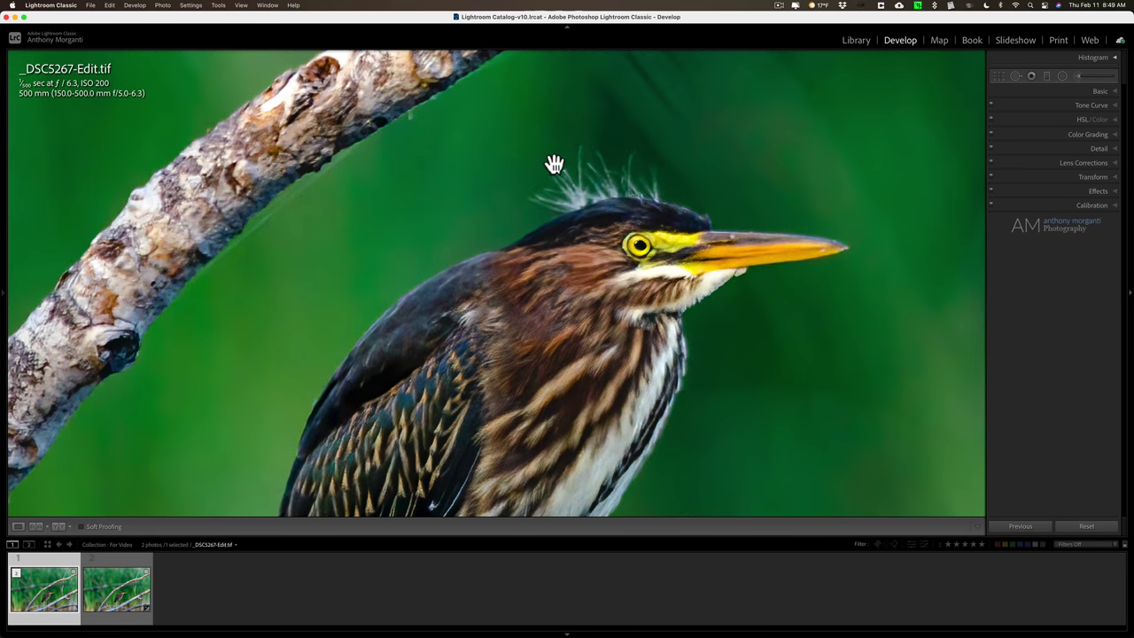
left_click(593, 172)
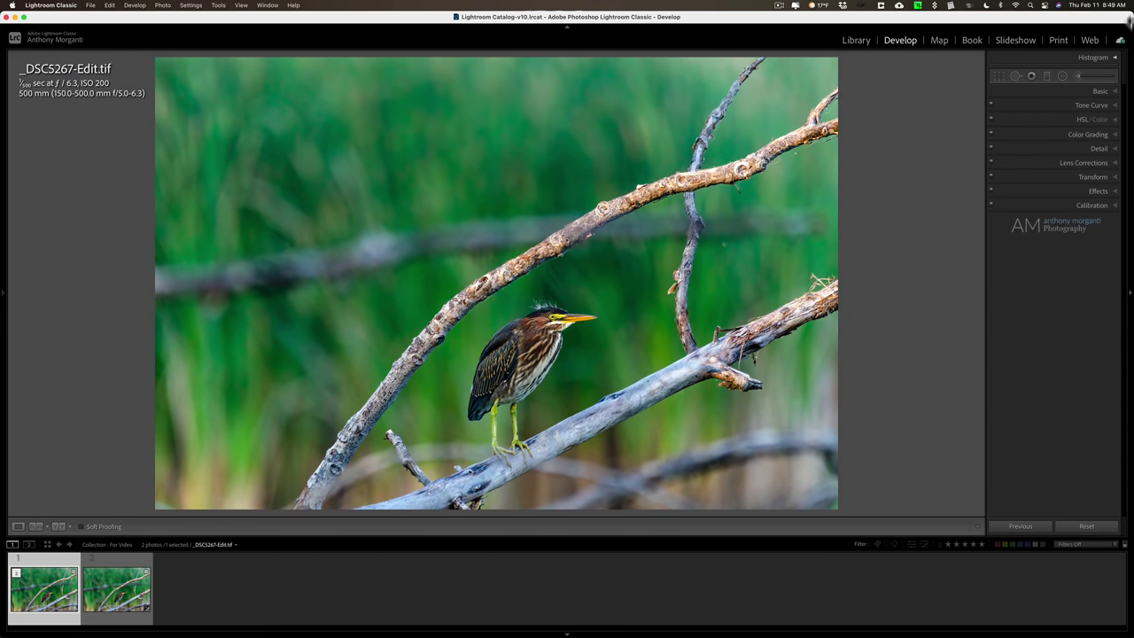
Step: Review the Basic panel, then enter Crop & Straighten with aspect Original and angle 0.00
left_click(1100, 93)
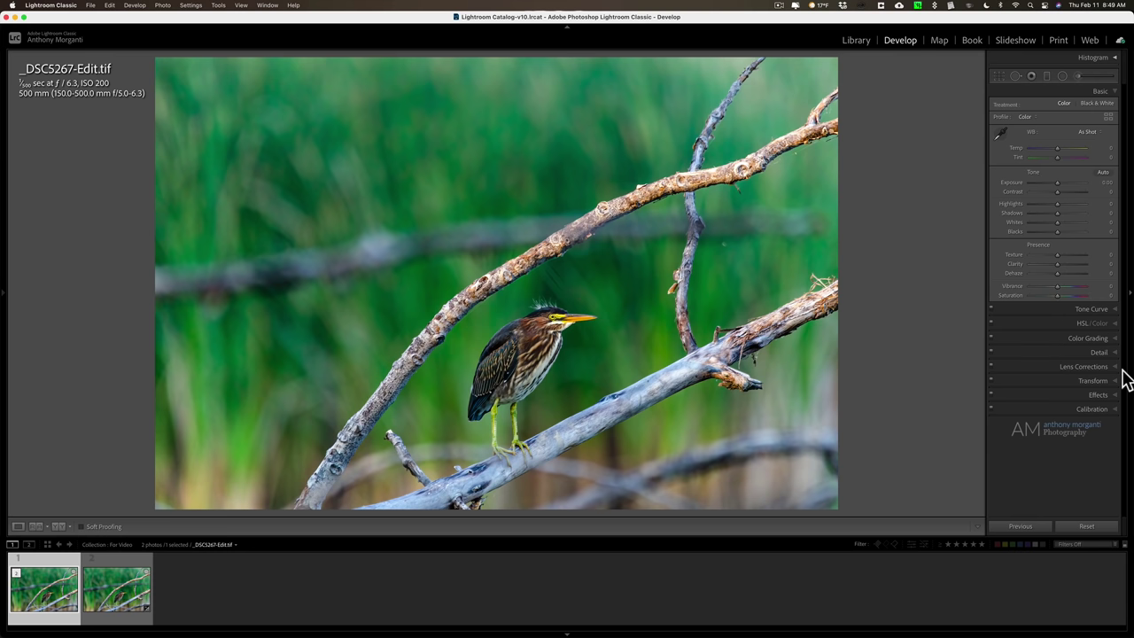
left_click(1098, 90)
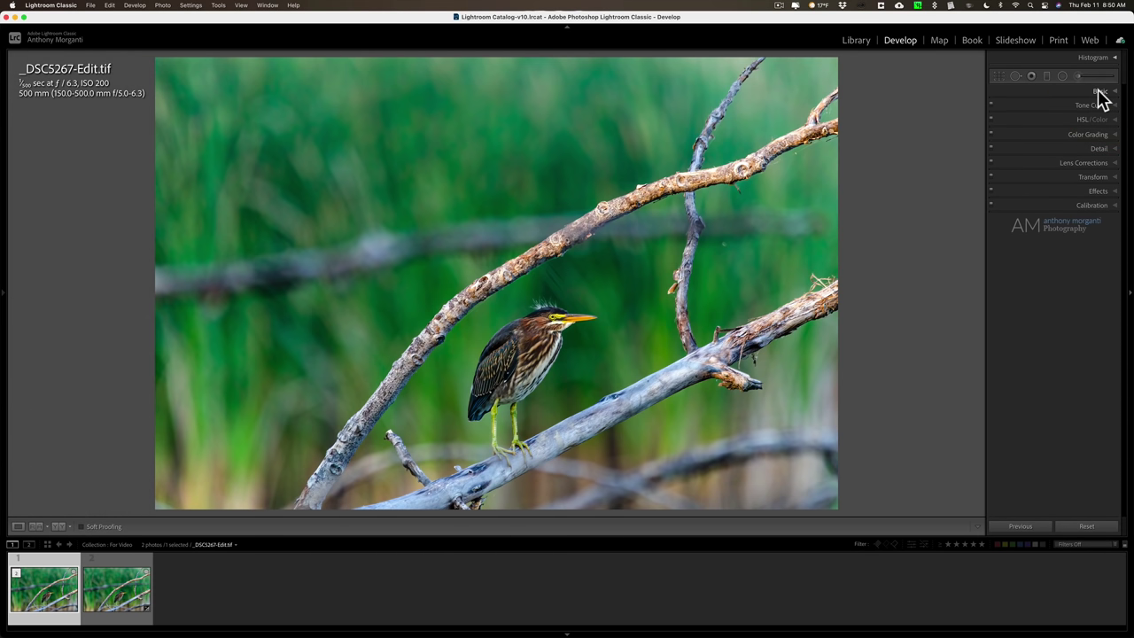
left_click(1098, 90)
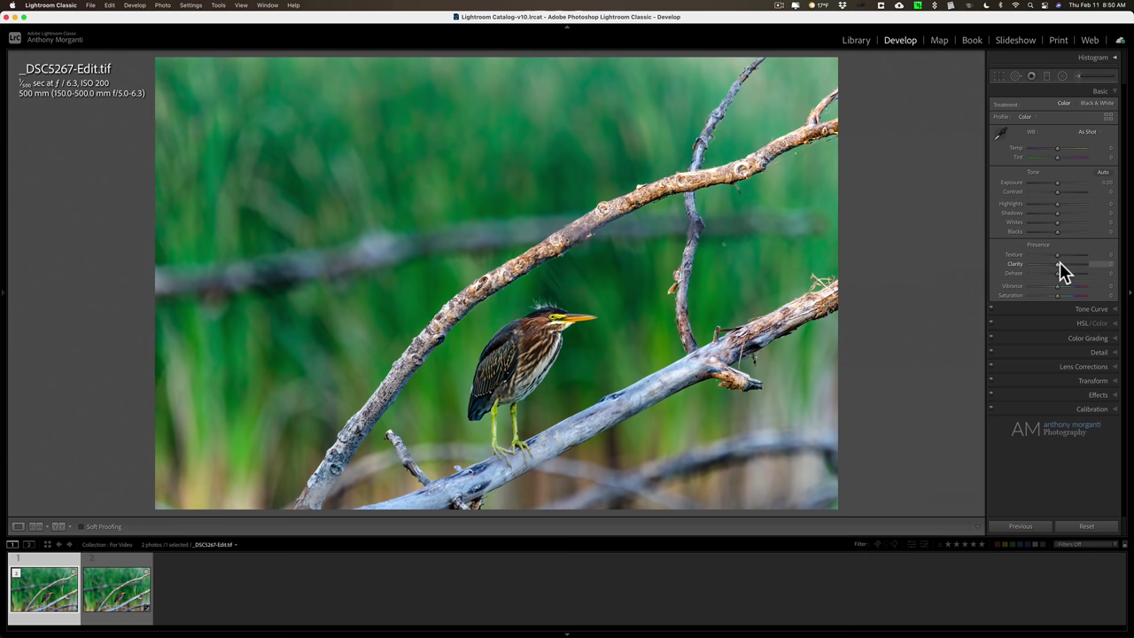
left_click(1098, 91)
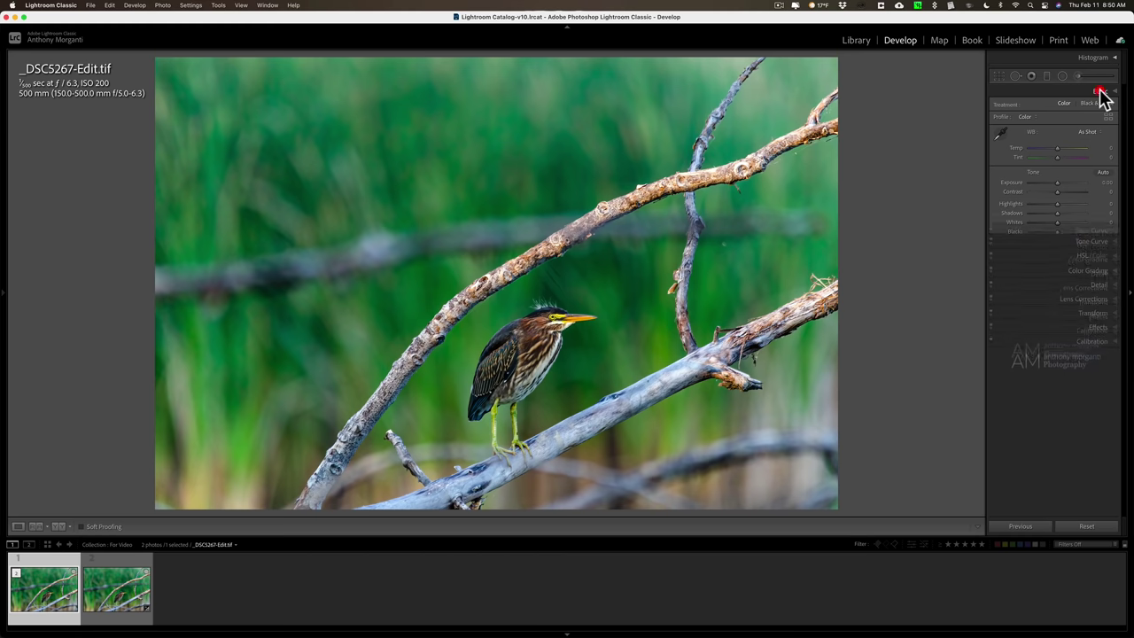
left_click(997, 72)
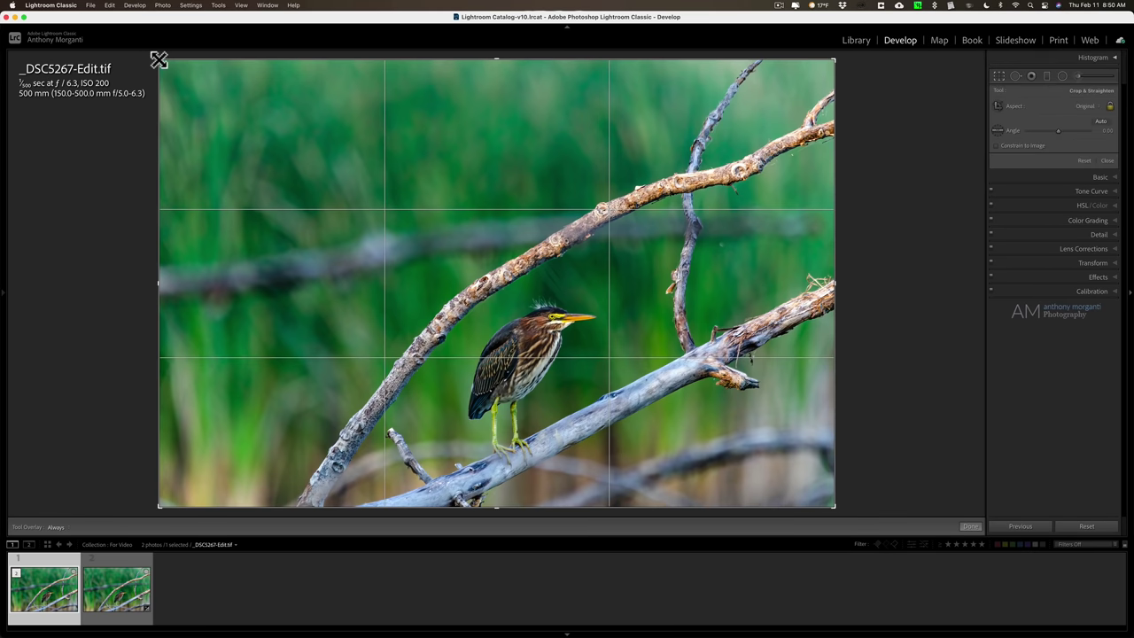
Step: Crop tighter around the heron to 3158 x 2091 and show the date and dimensions overlay
left_click_drag(158, 60, 263, 137)
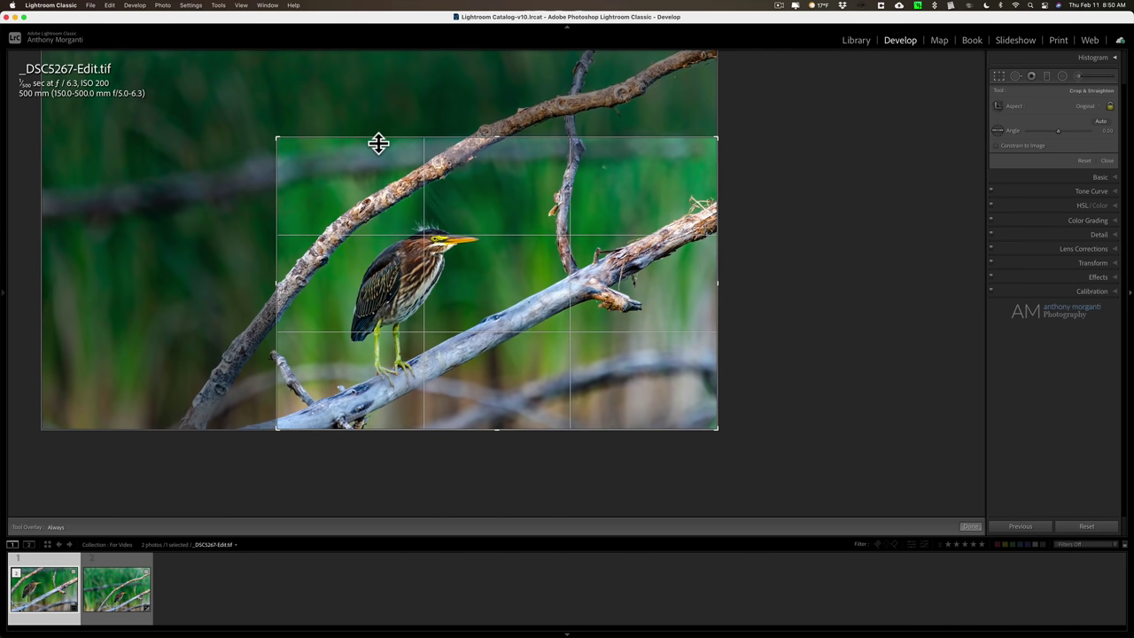
left_click(279, 139)
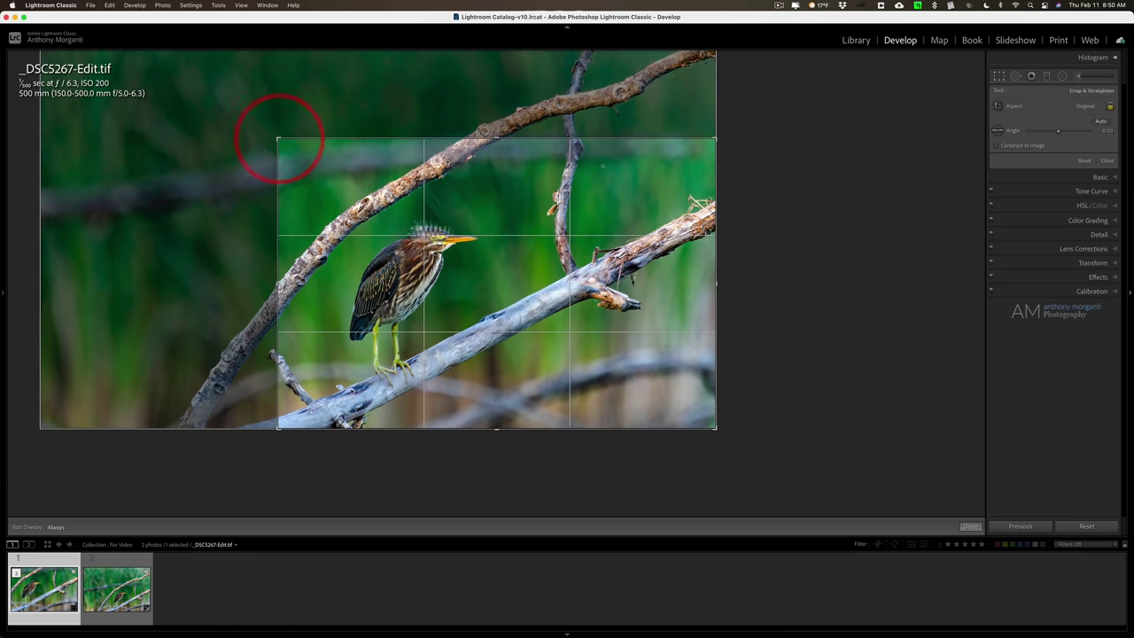
left_click_drag(279, 136, 279, 139)
left_click(279, 139)
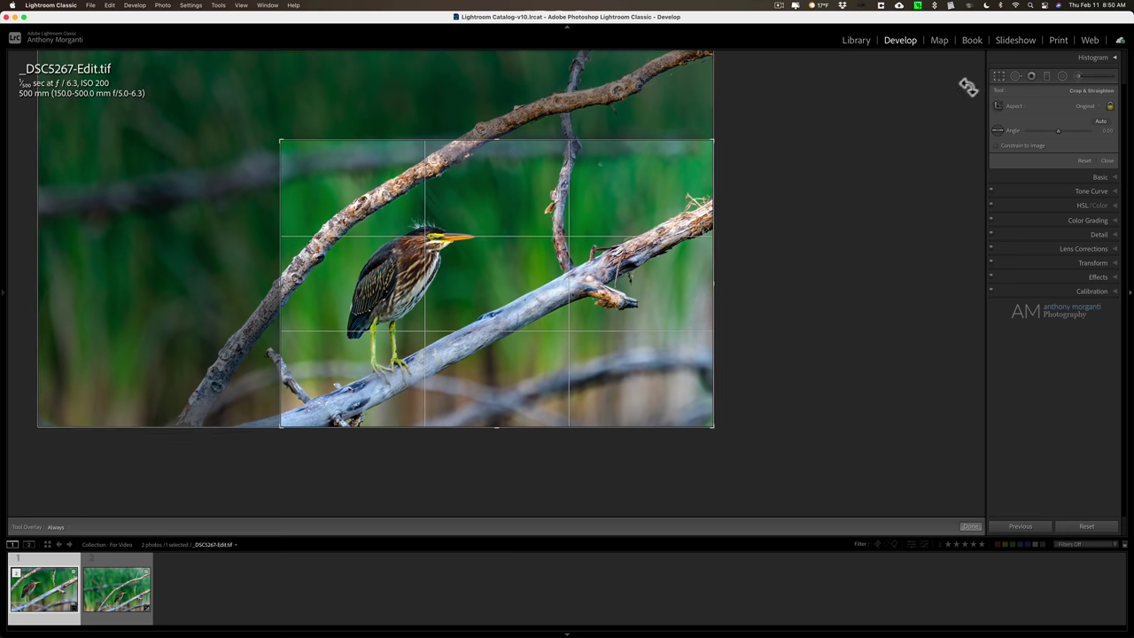
left_click(999, 76)
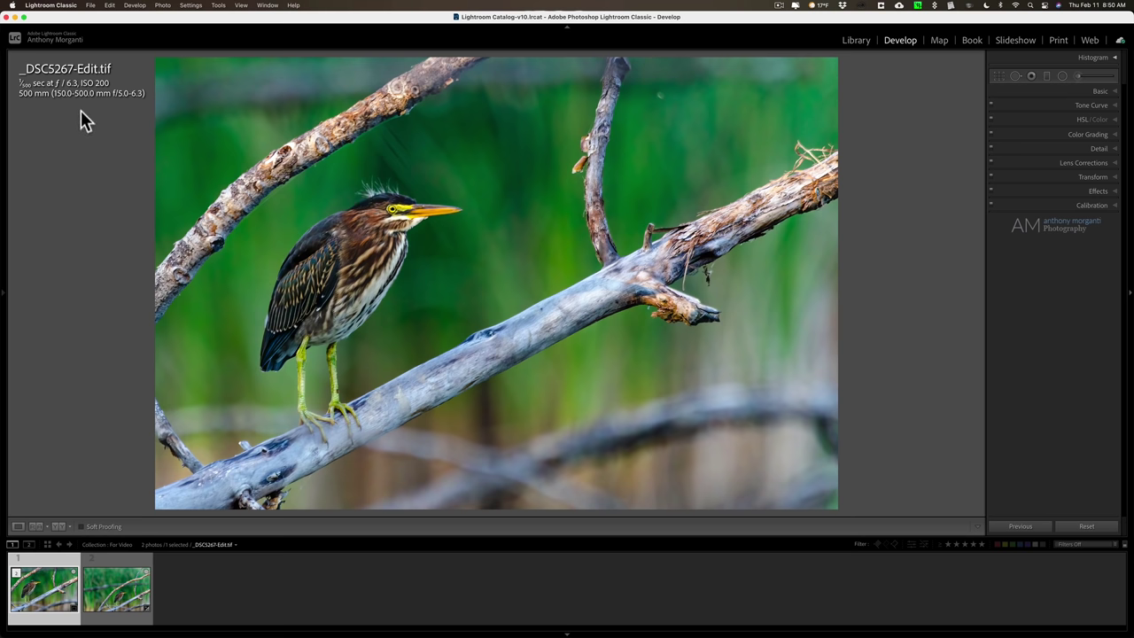
key("i")
key("i")
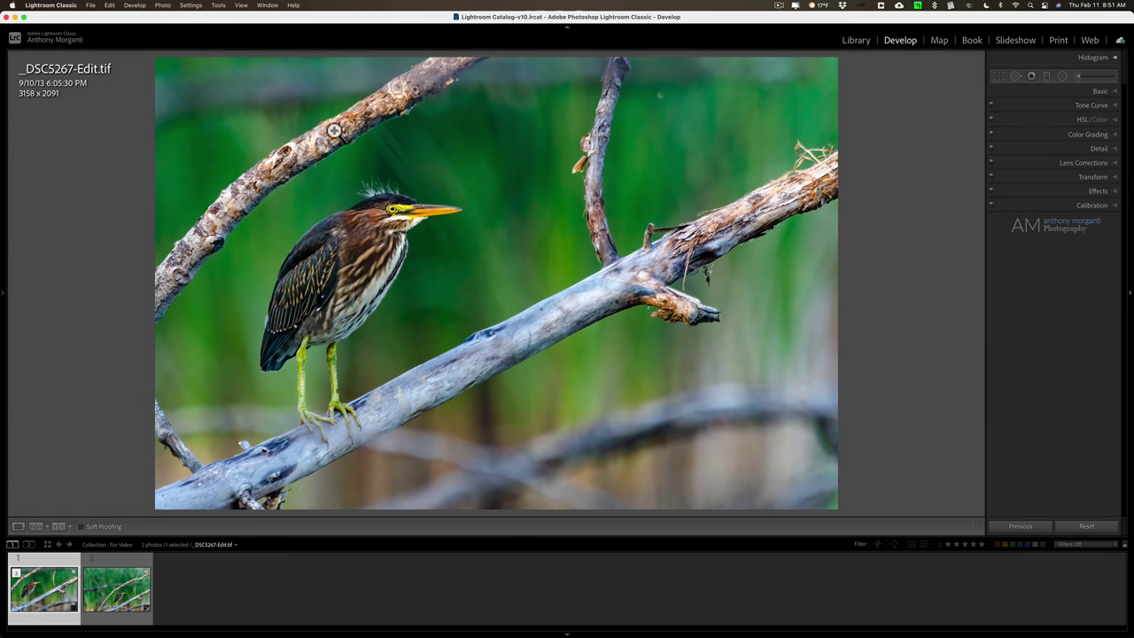
Step: Send a 16-bit ProPhoto RGB TIFF copy with Lightroom adjustments to Topaz Gigapixel AI
right_click(515, 137)
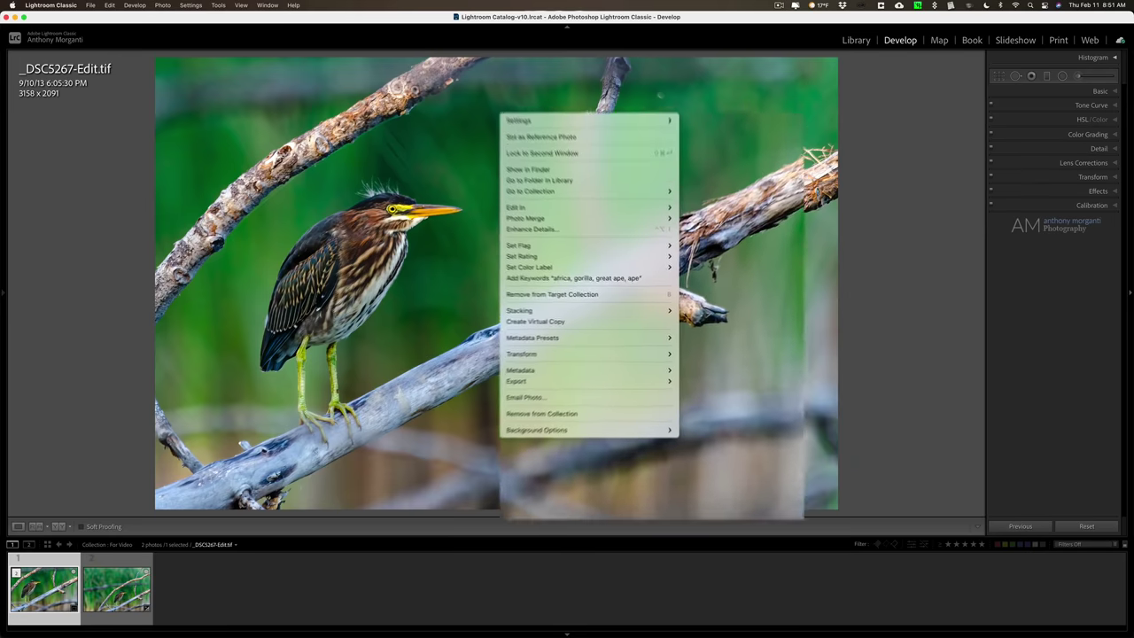
mouse_move(476, 150)
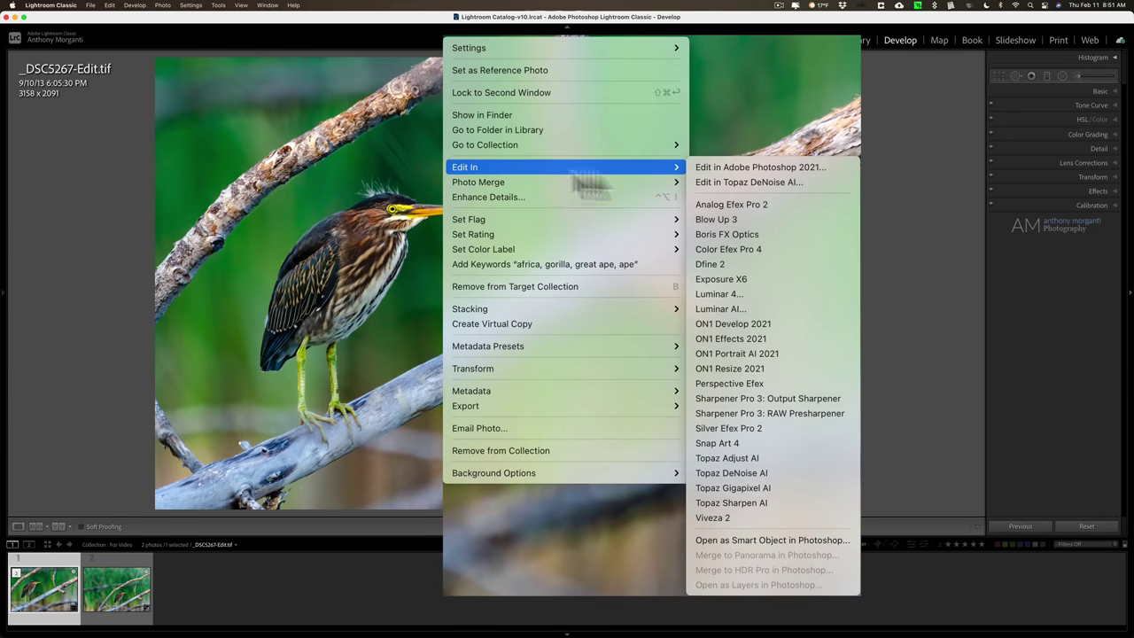
left_click(759, 487)
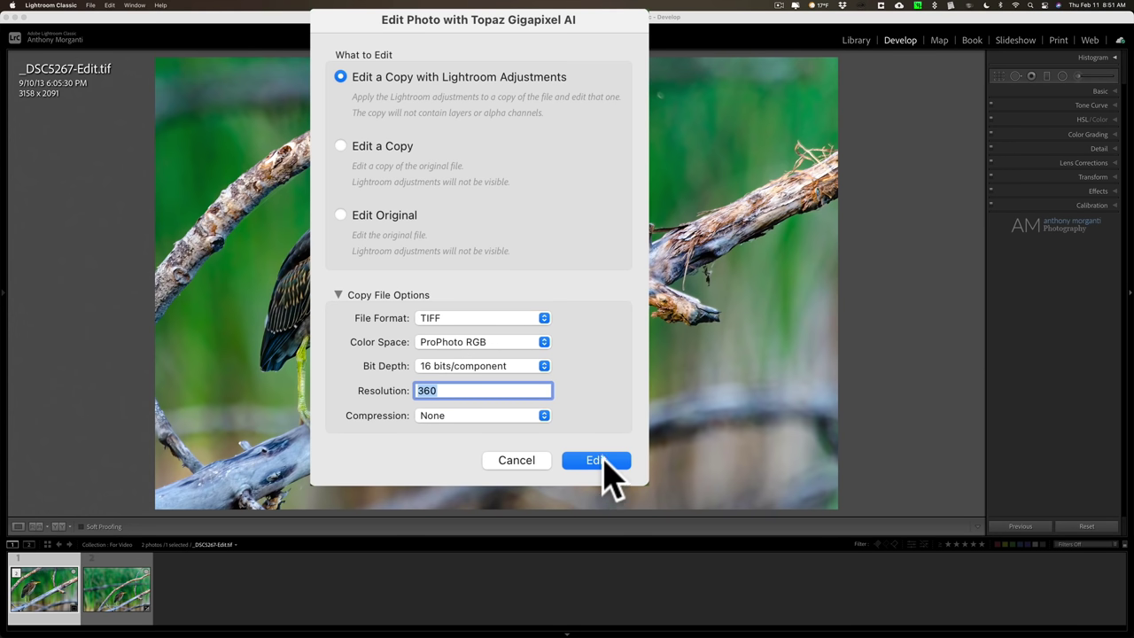
left_click(596, 460)
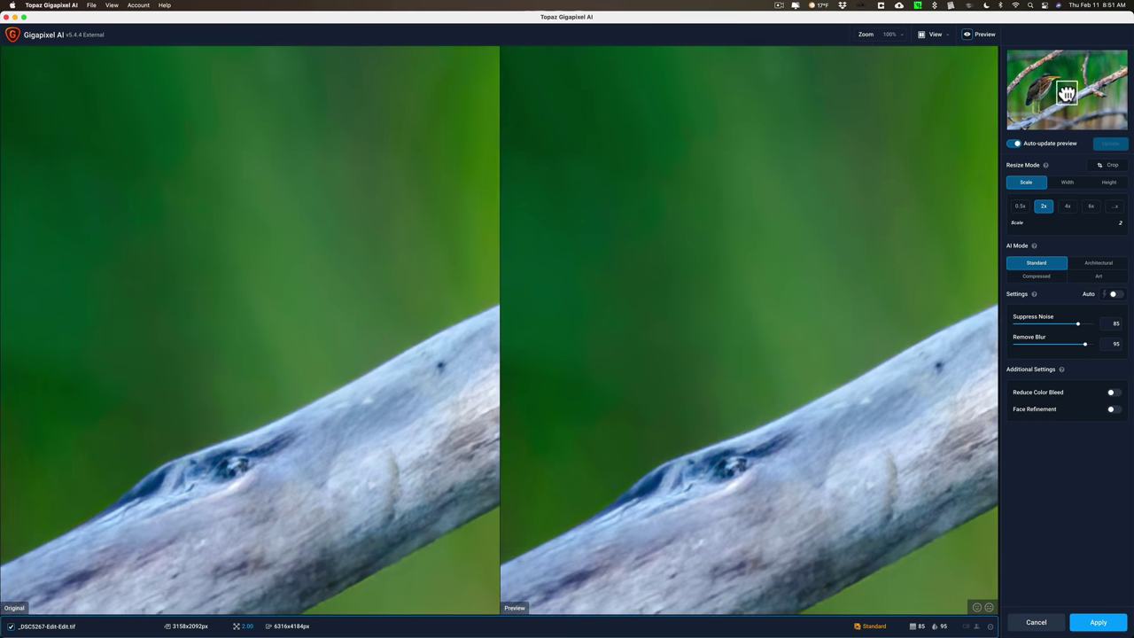
Step: Frame the heron's head and beak in the original vs 2x preview, refreshing the preview
left_click_drag(1067, 92, 1054, 80)
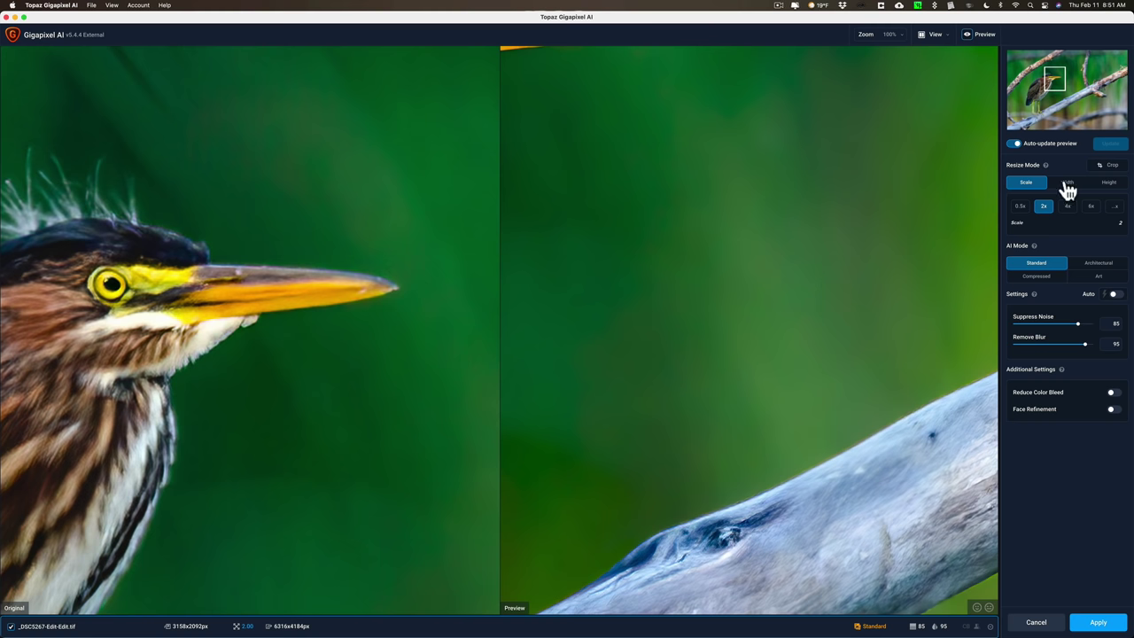
left_click(1014, 147)
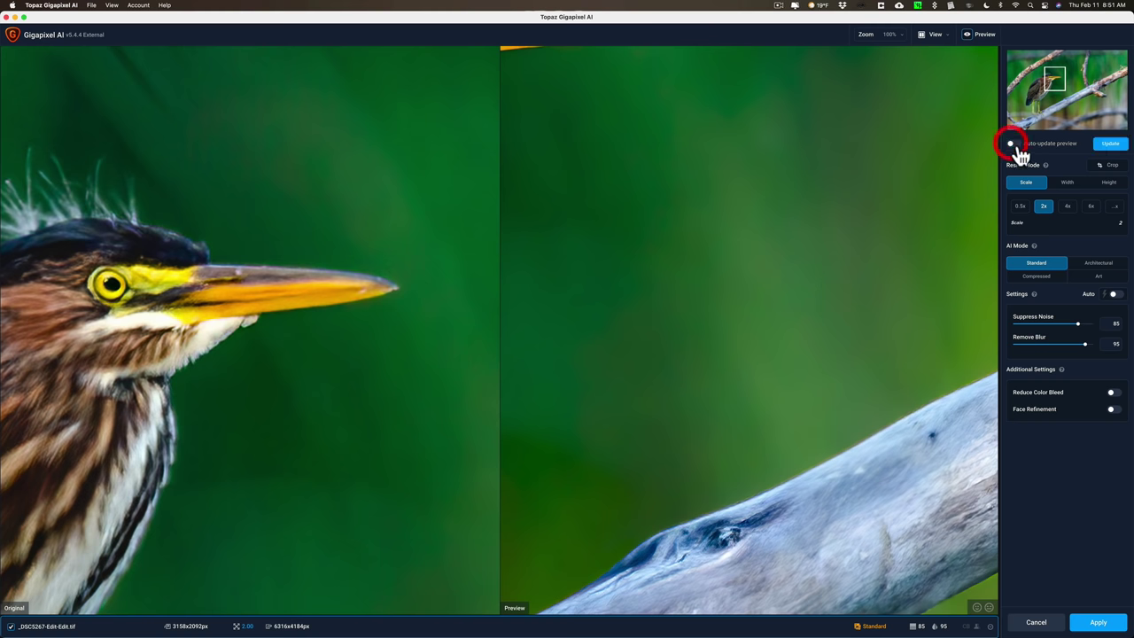
left_click(1014, 146)
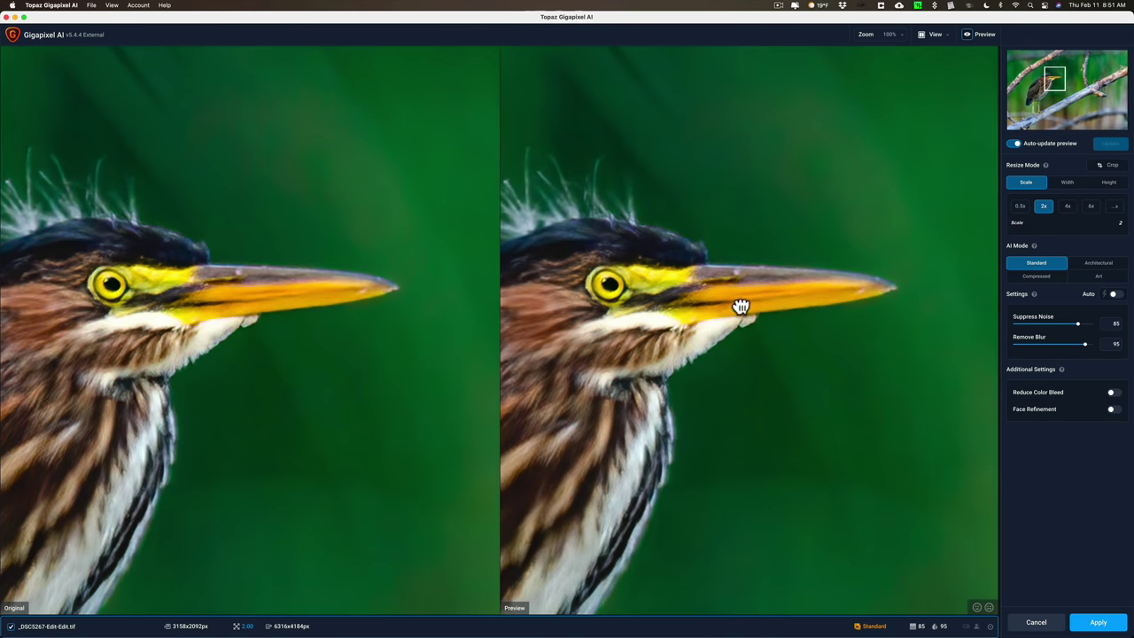
left_click_drag(741, 309, 772, 294)
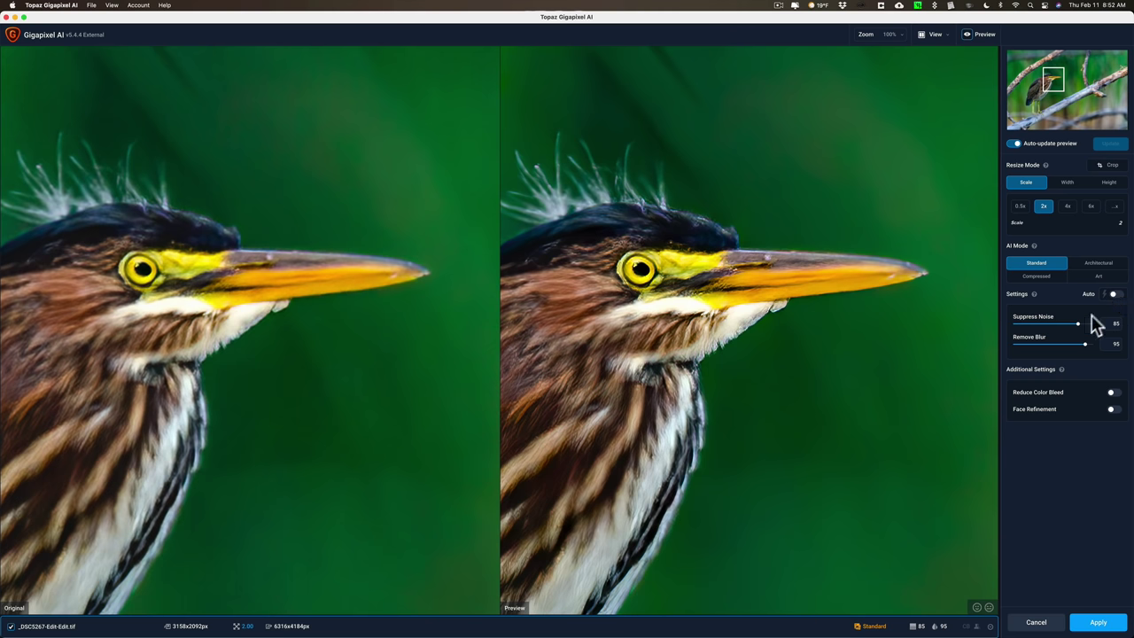
Step: Enable Auto settings (Noise 20, Blur 80), try Architectural, Compressed and Art, then return to Standard
left_click(1116, 295)
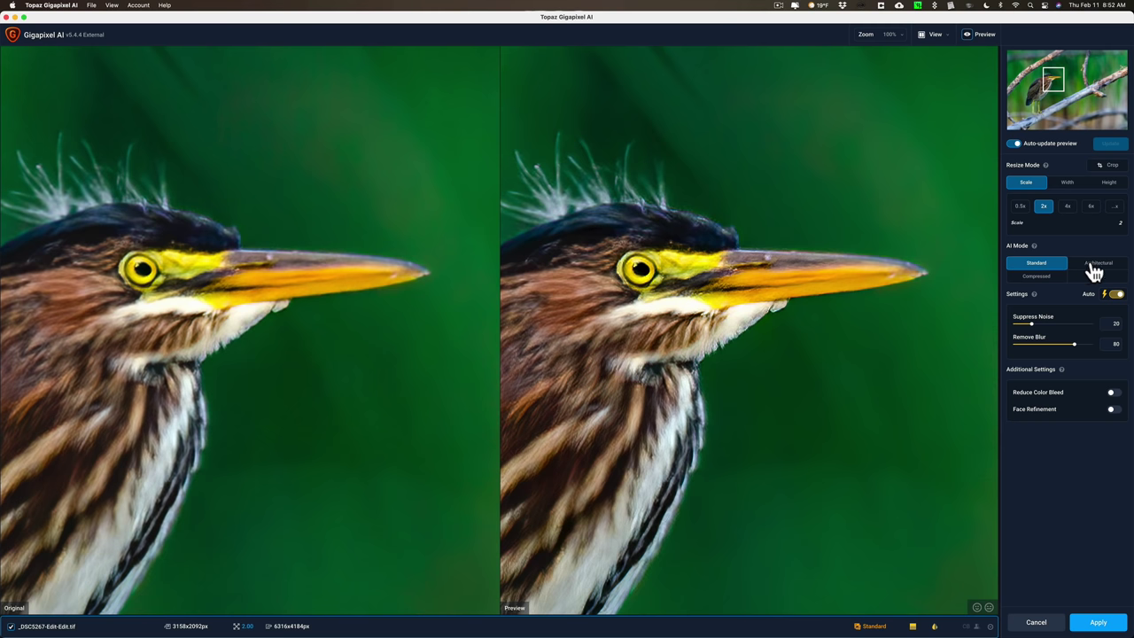
left_click(1095, 264)
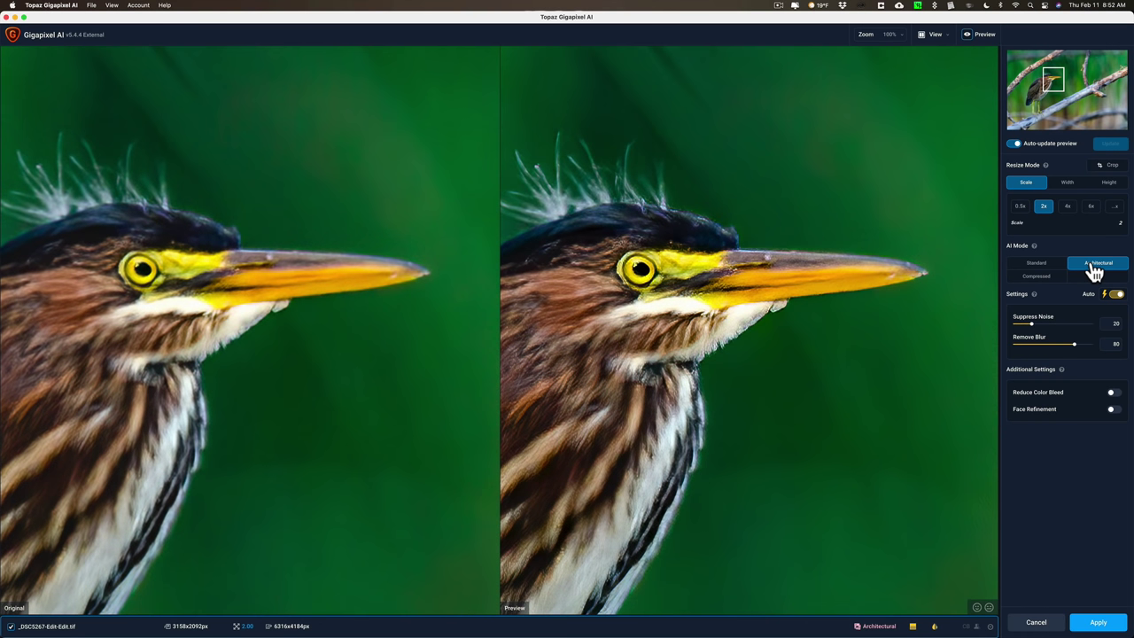
left_click(1037, 276)
left_click(1096, 278)
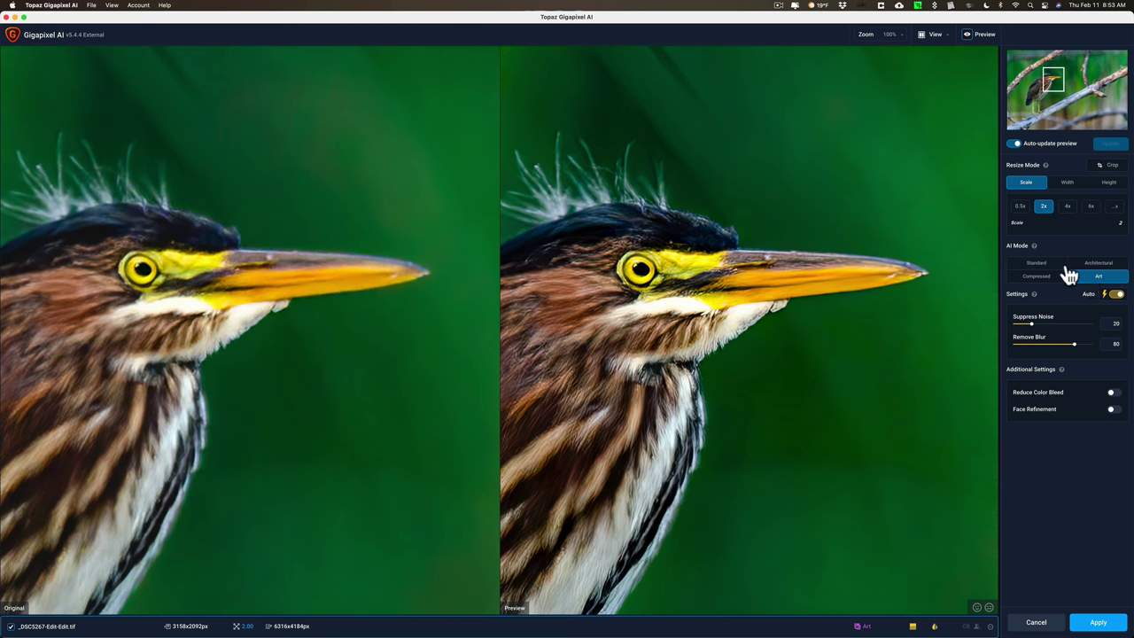
left_click(1045, 266)
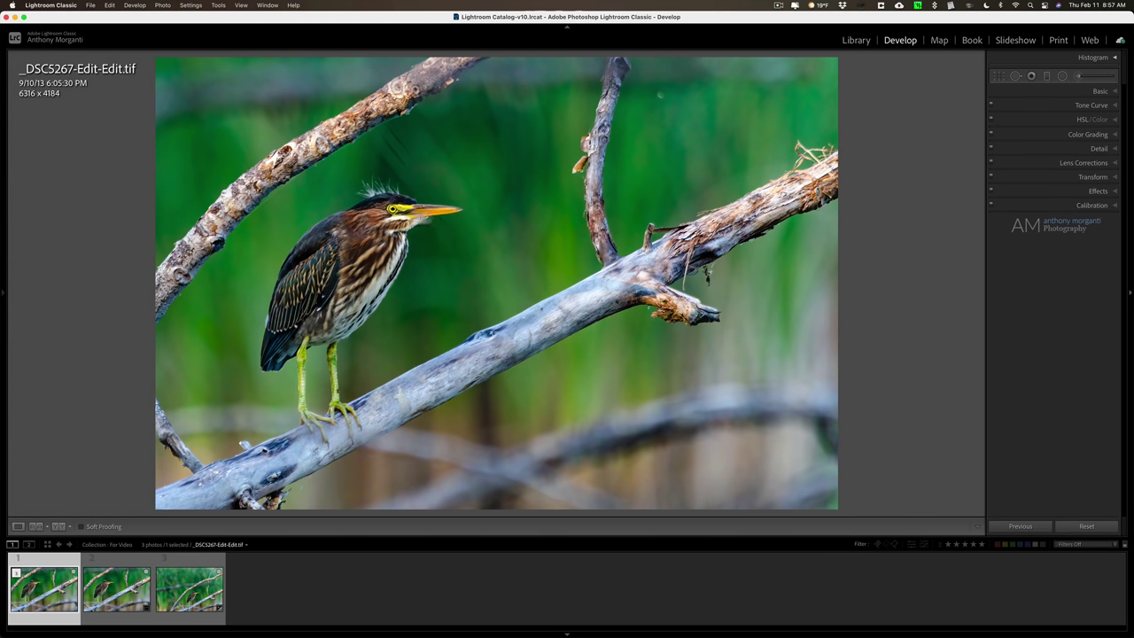
Step: Raise Clarity to +24 and check the Detail sharpening Amount of 20
left_click(1101, 92)
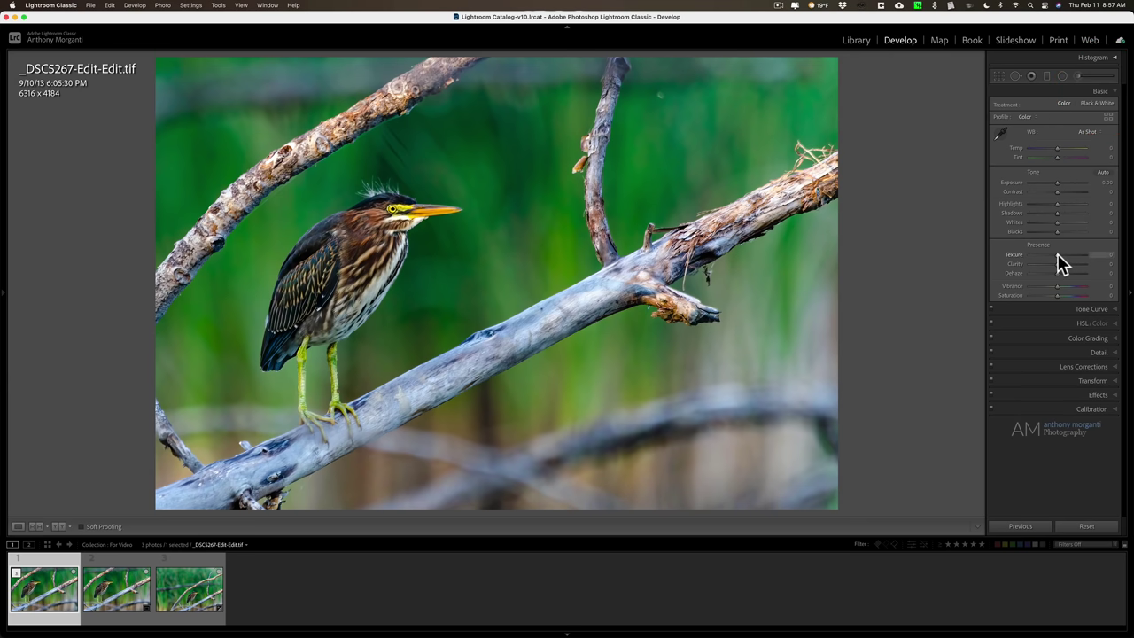
left_click_drag(1057, 261, 1064, 263)
left_click(1100, 352)
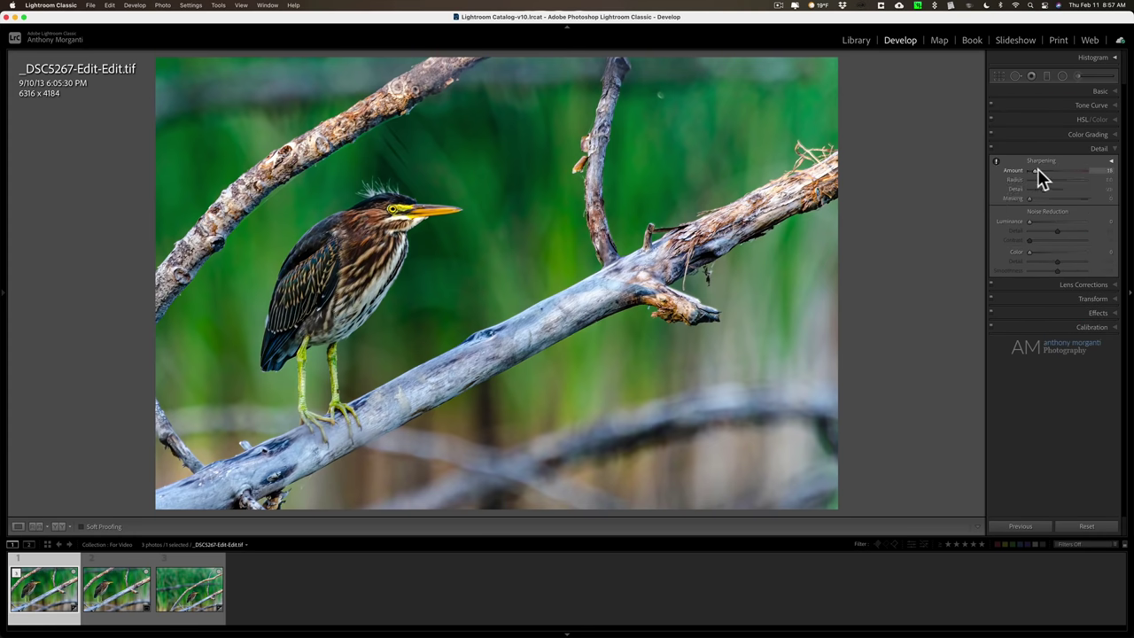
left_click(1039, 177)
left_click(1038, 171)
Step: Settle Clarity at +11, set Texture to +31, and review the post-crop vignette in Effects
left_click(1098, 148)
left_click(1101, 91)
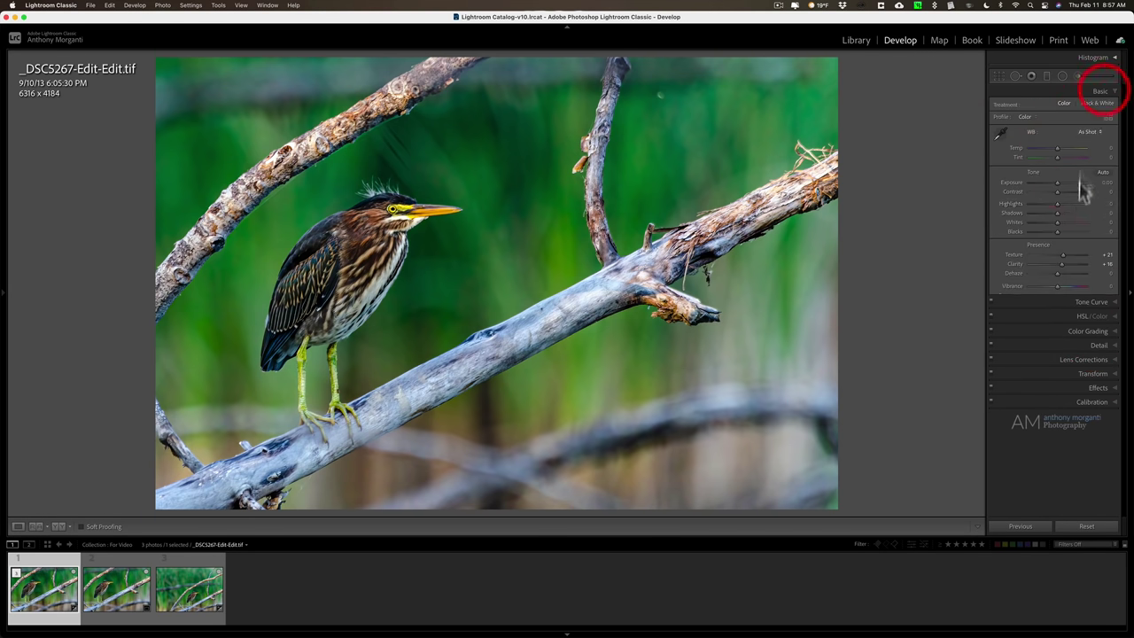
left_click(1060, 263)
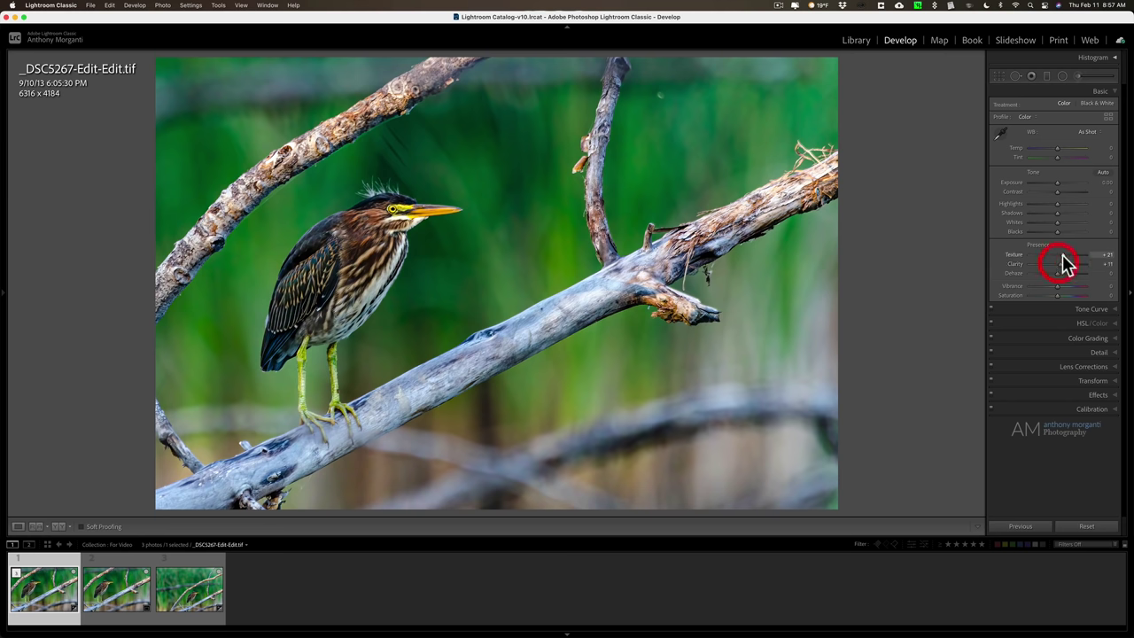
left_click(1059, 255)
left_click(1103, 91)
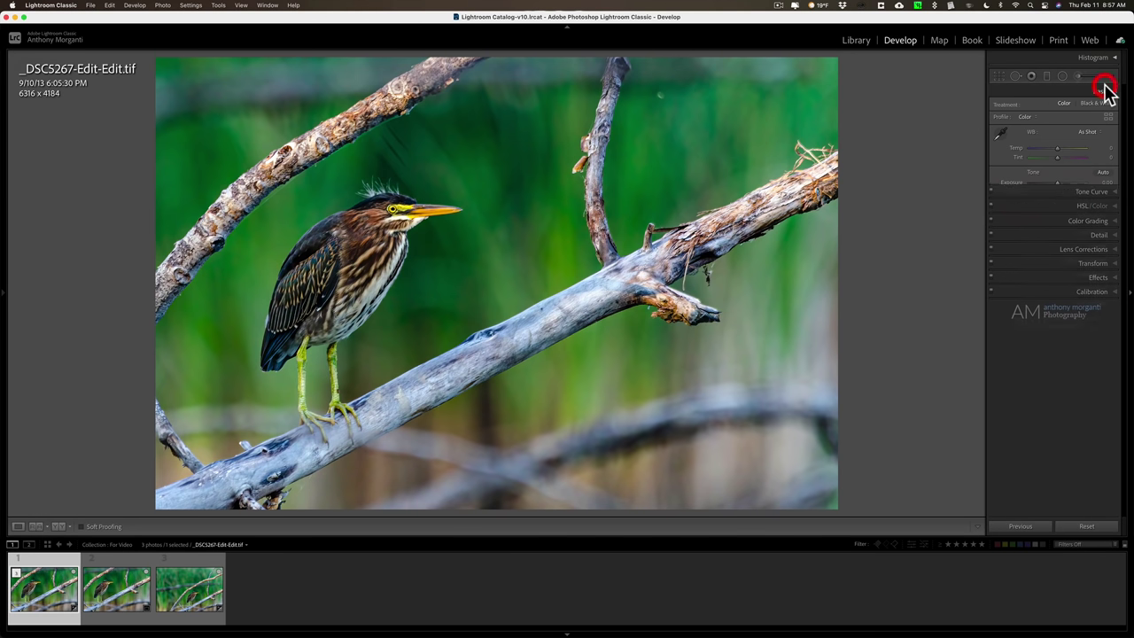
left_click(1097, 190)
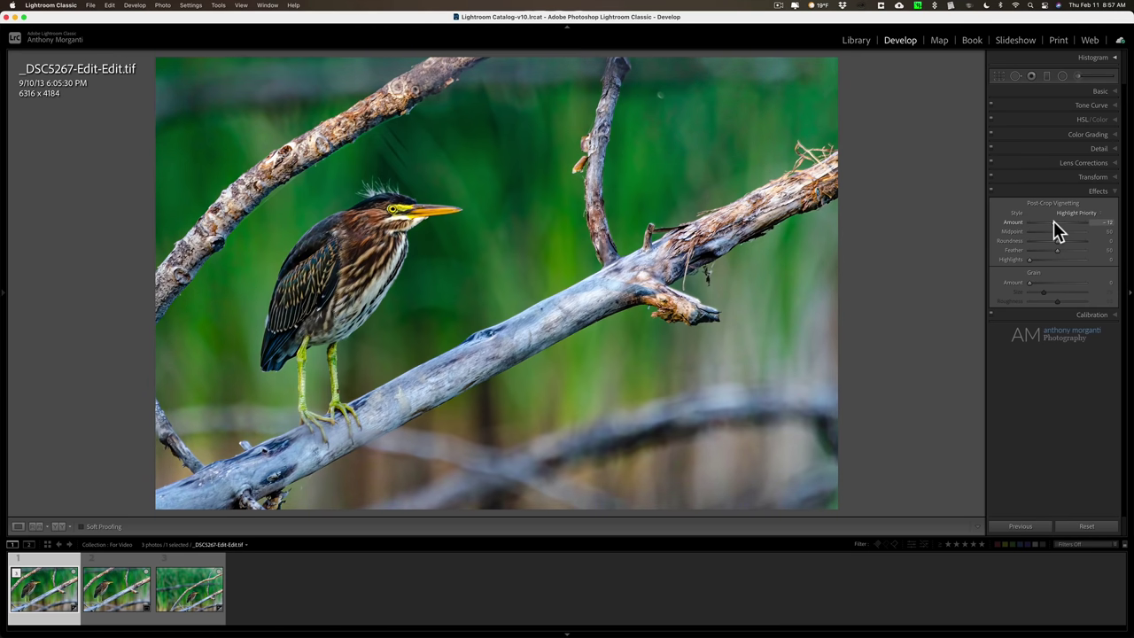
left_click(1095, 191)
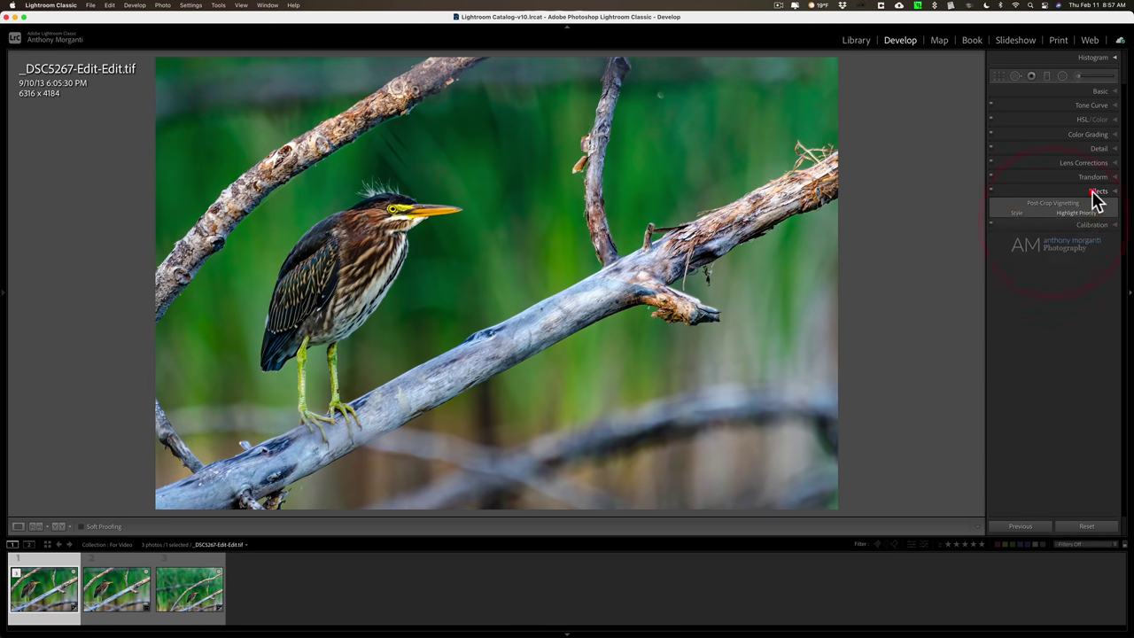
left_click(106, 598)
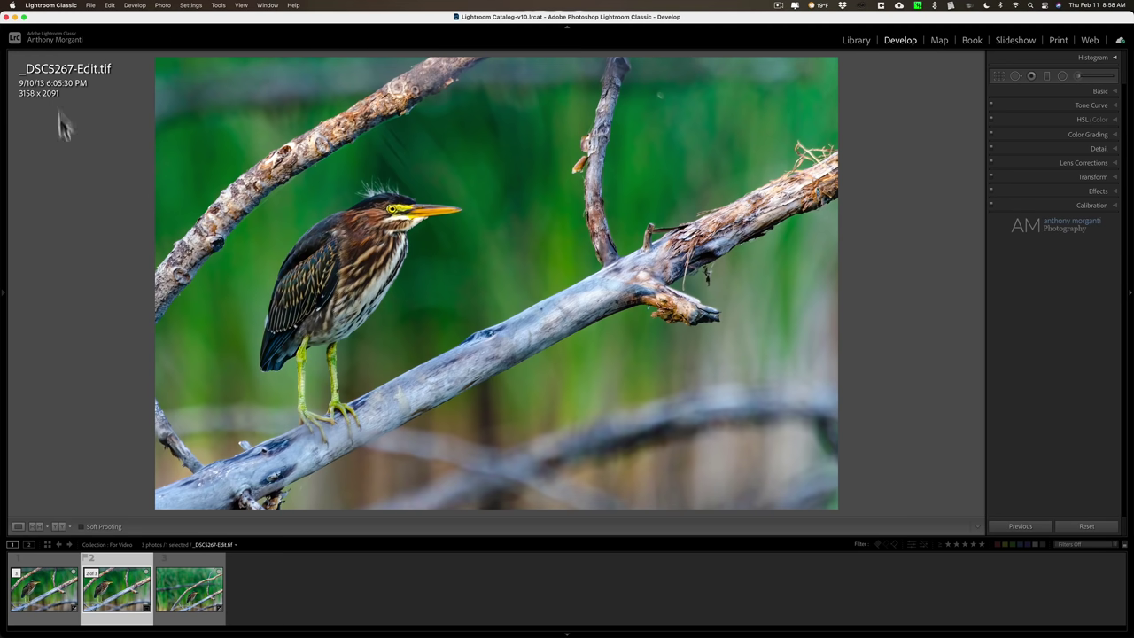
left_click(190, 586)
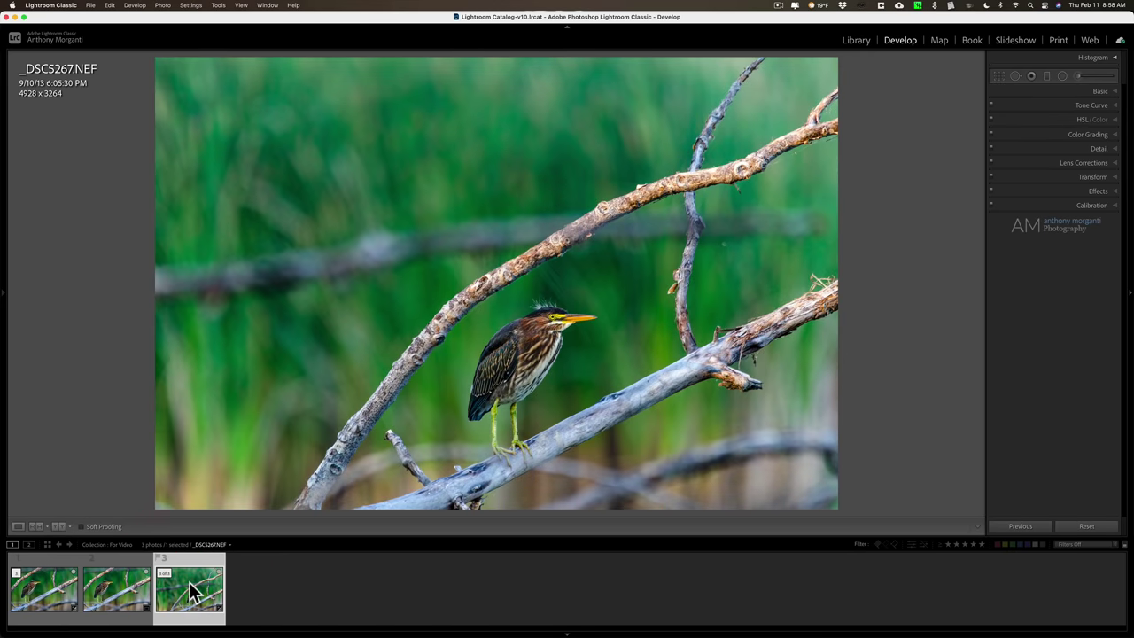
left_click(62, 602)
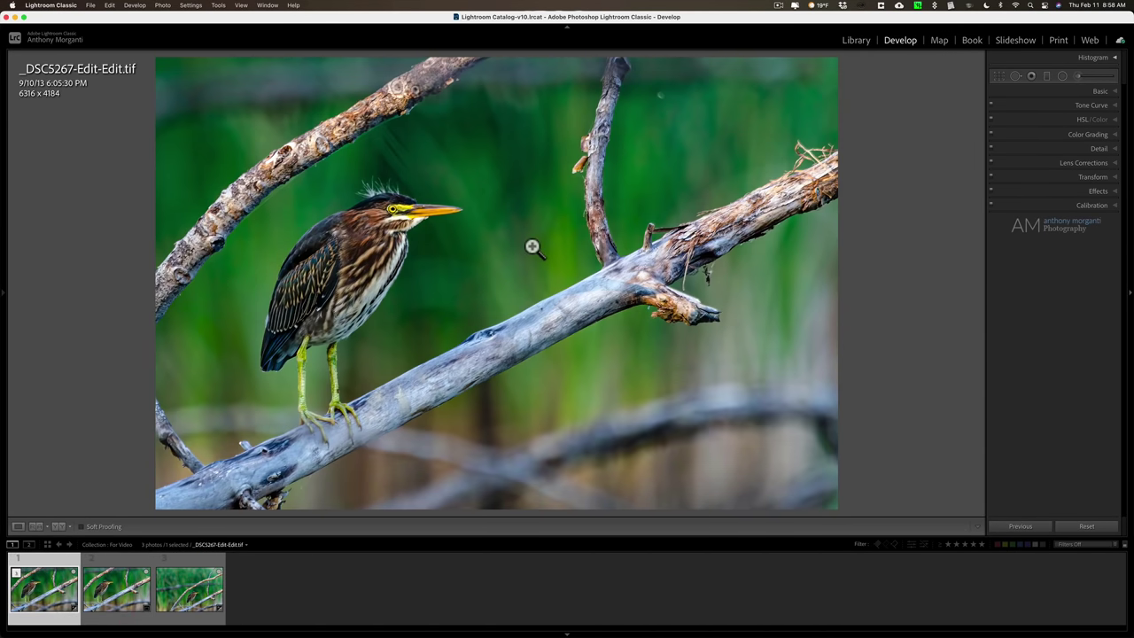